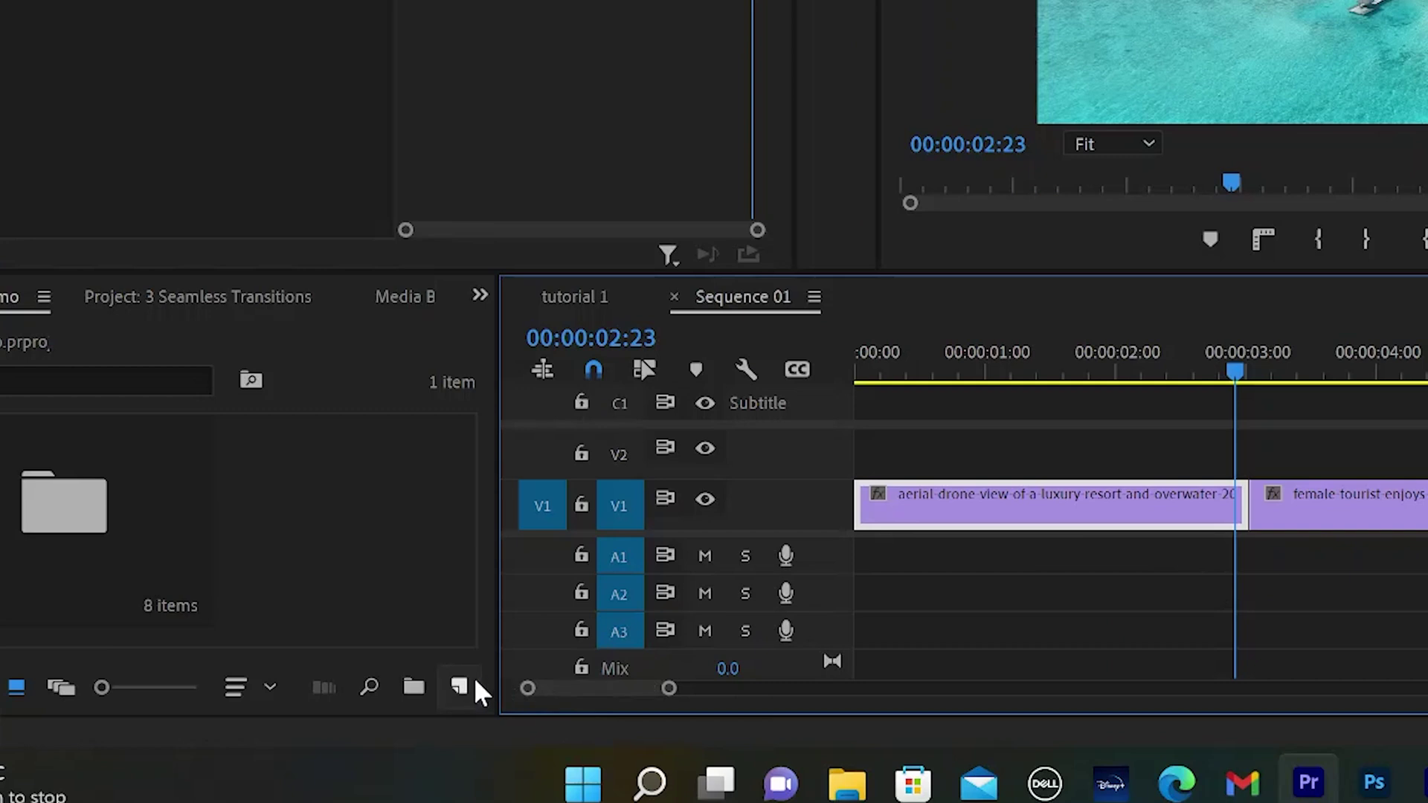
- Create a 3840×2160, 25 fps Adjustment Layer from the Project panel's New Item menu
{"action": "left_click", "coordinate": [459, 687]}
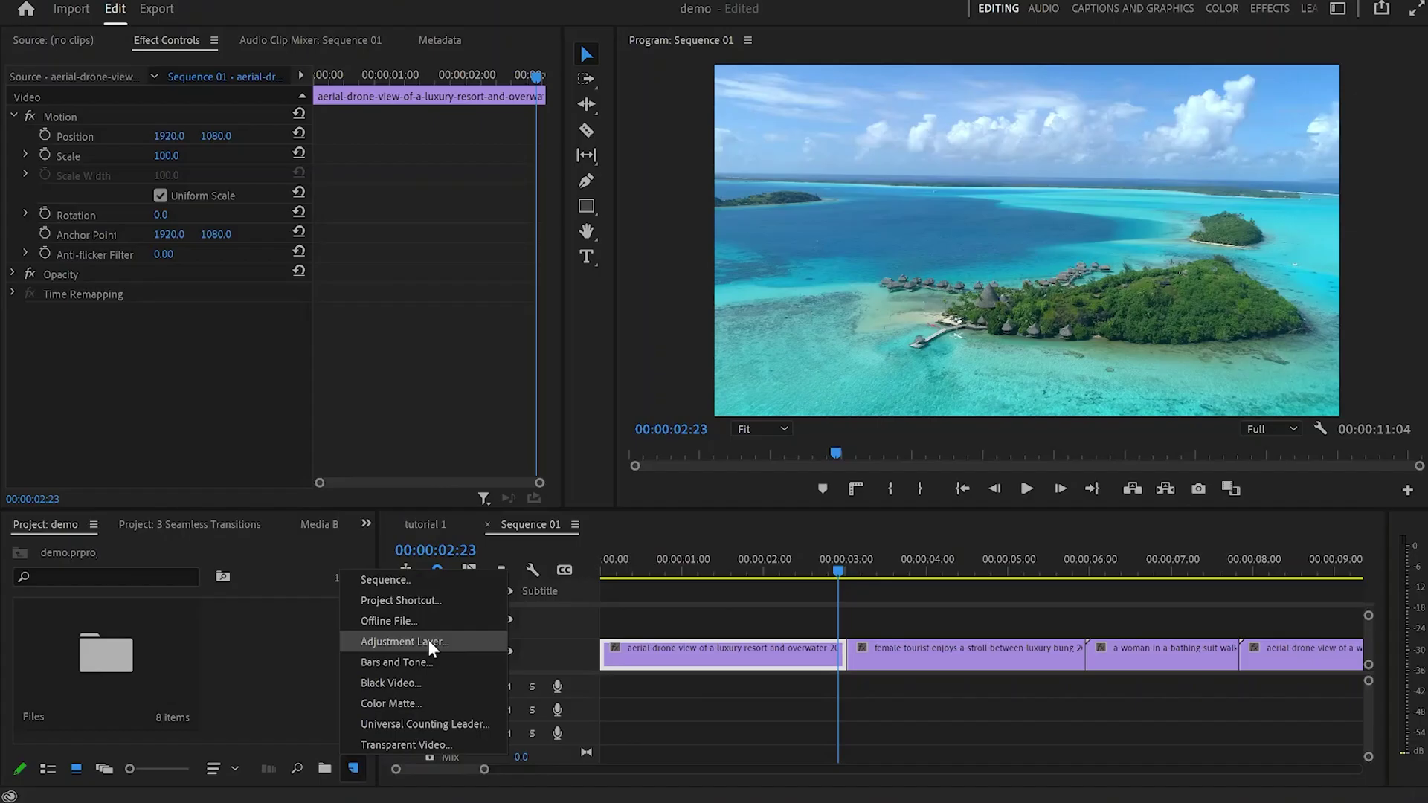
{"action": "left_click", "coordinate": [430, 644]}
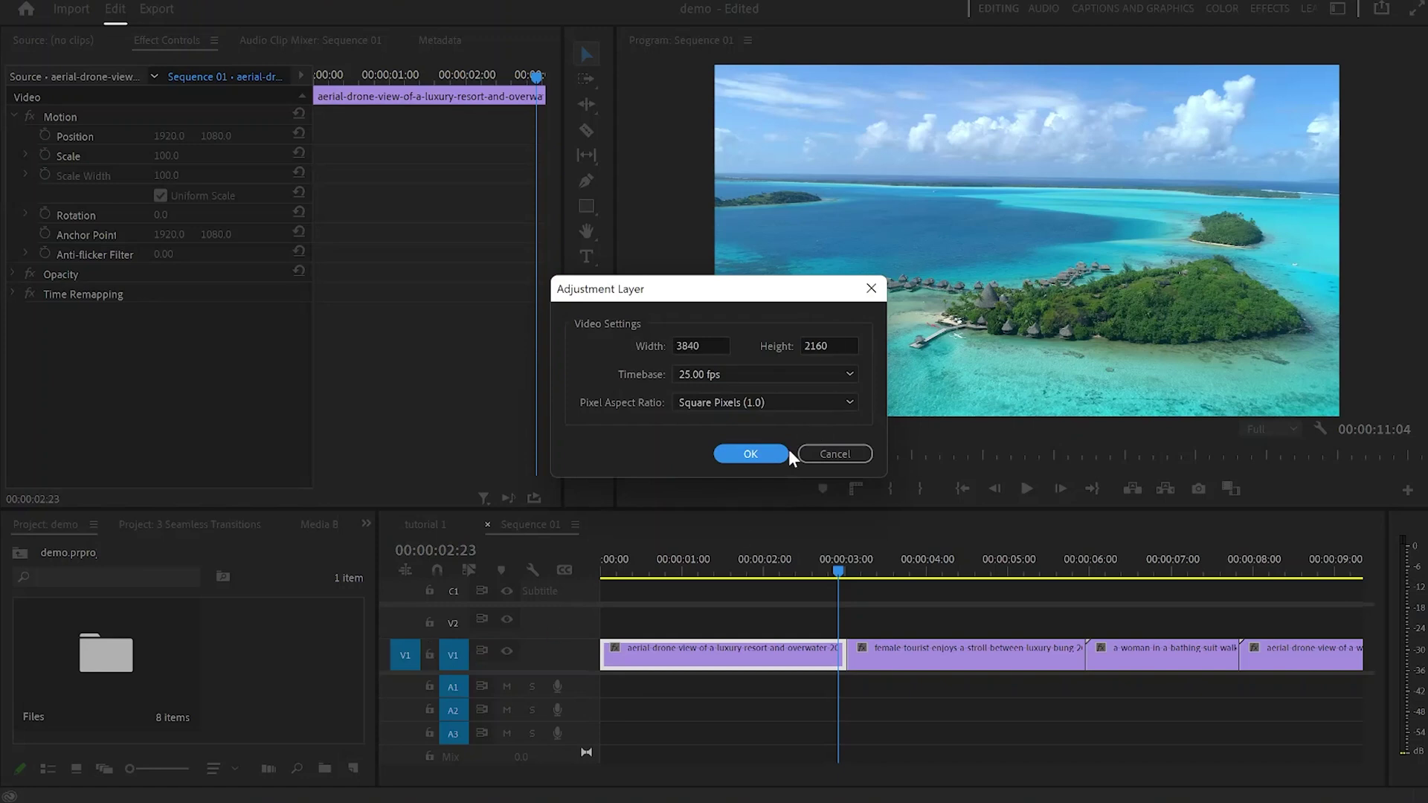
{"action": "left_click", "coordinate": [750, 453]}
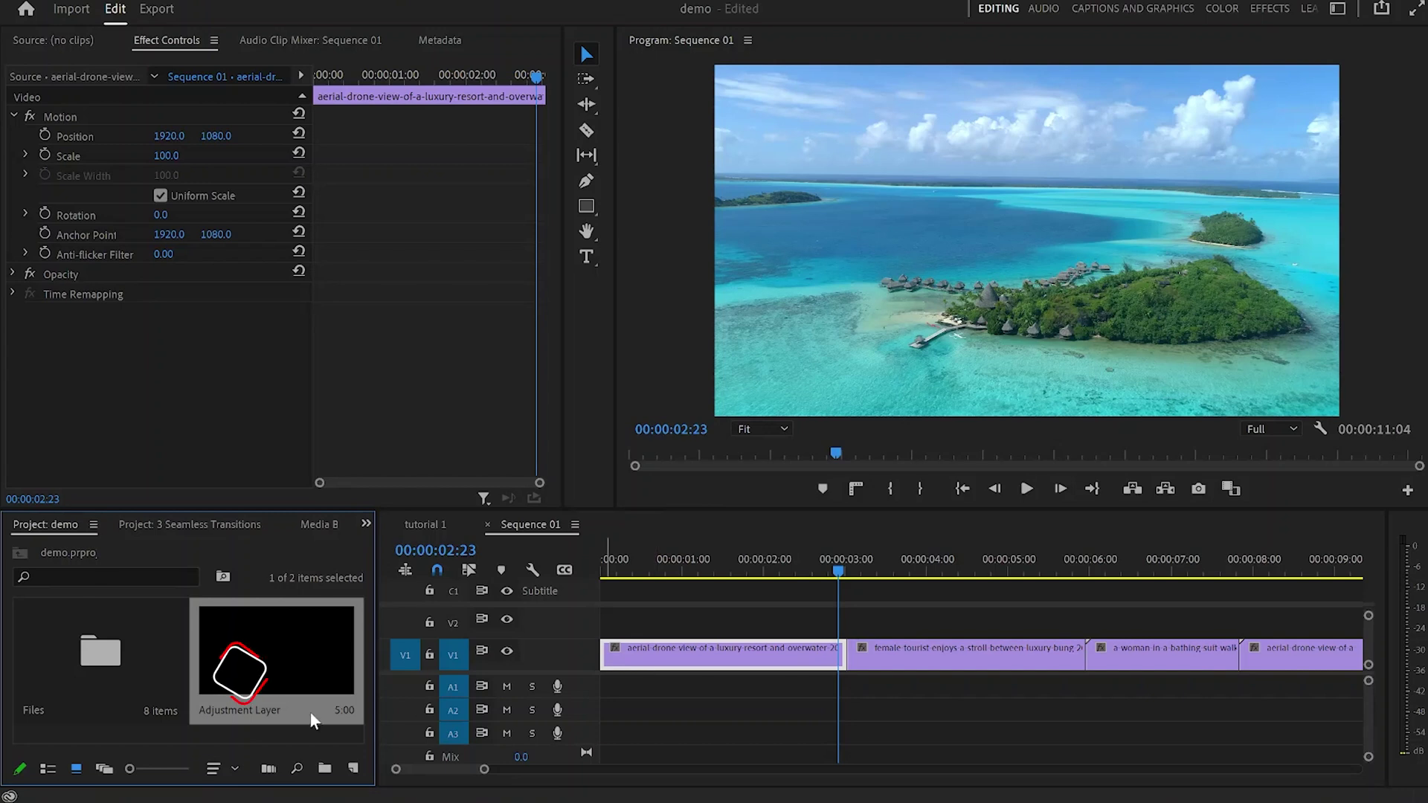
- Place the adjustment layer on V2 across the first cut (01:03–06:02), select it, and step 10 frames ahead
{"action": "left_click_drag", "start_coordinate": [277, 648], "coordinate": [694, 632]}
{"action": "left_click", "coordinate": [835, 577]}
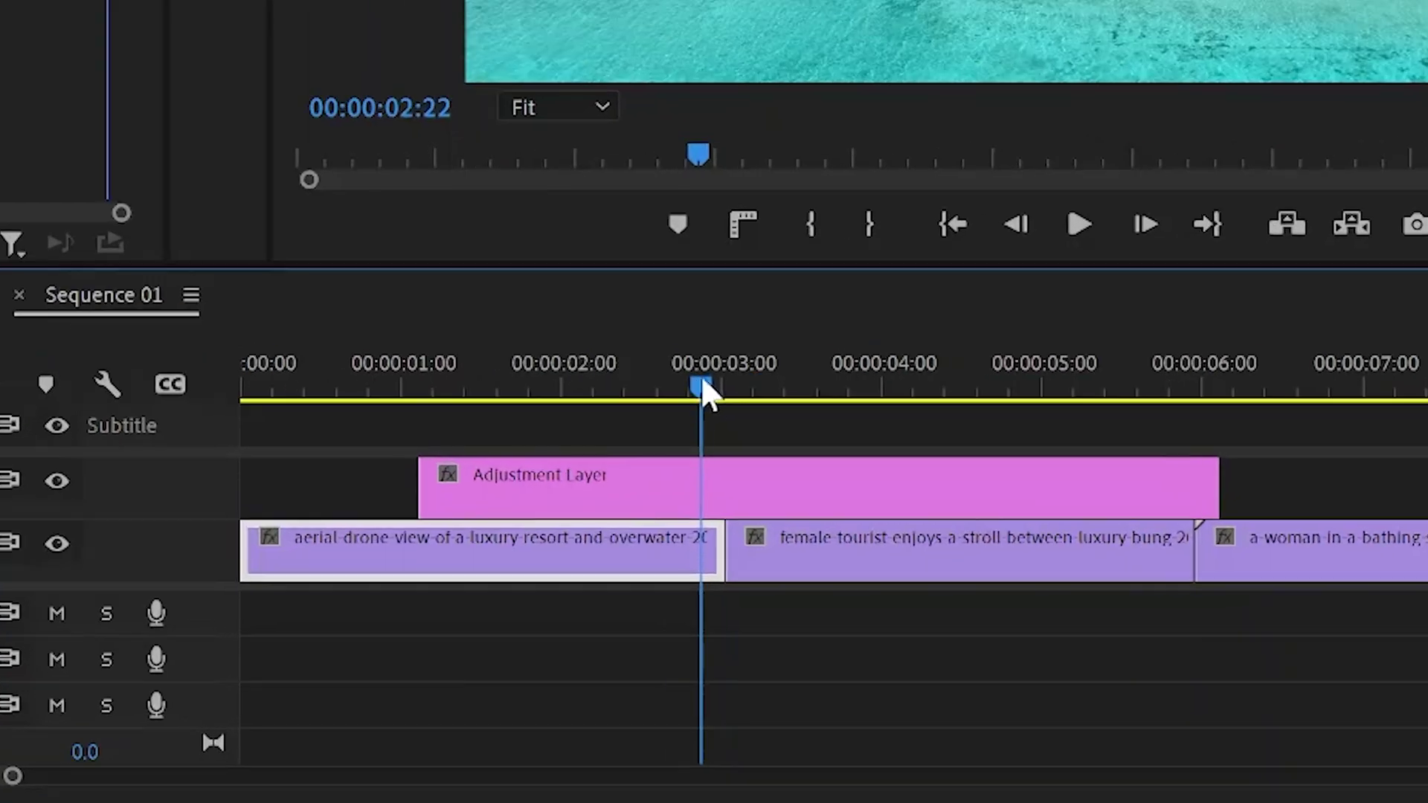
{"action": "left_click_drag", "start_coordinate": [834, 577], "coordinate": [849, 577]}
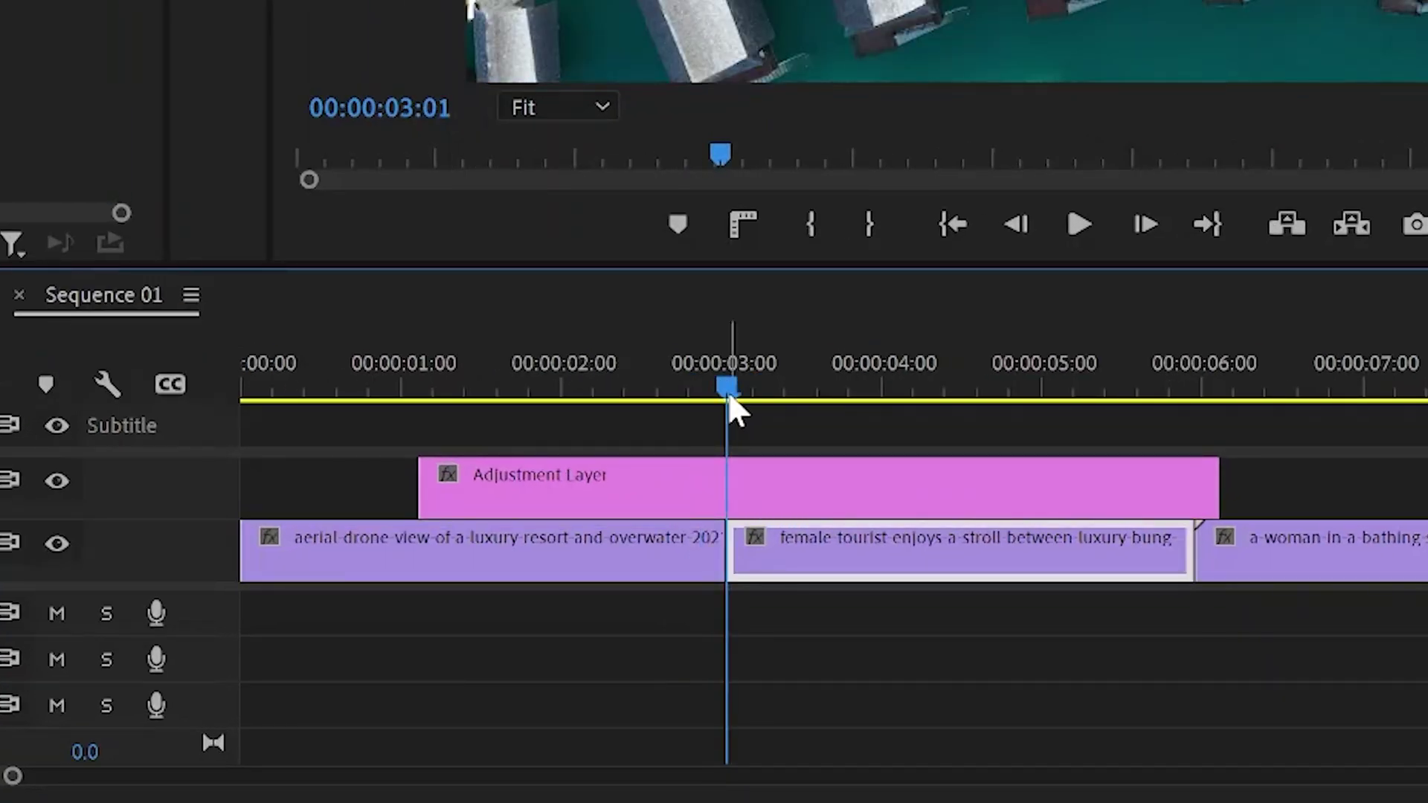
{"action": "left_click", "coordinate": [739, 504]}
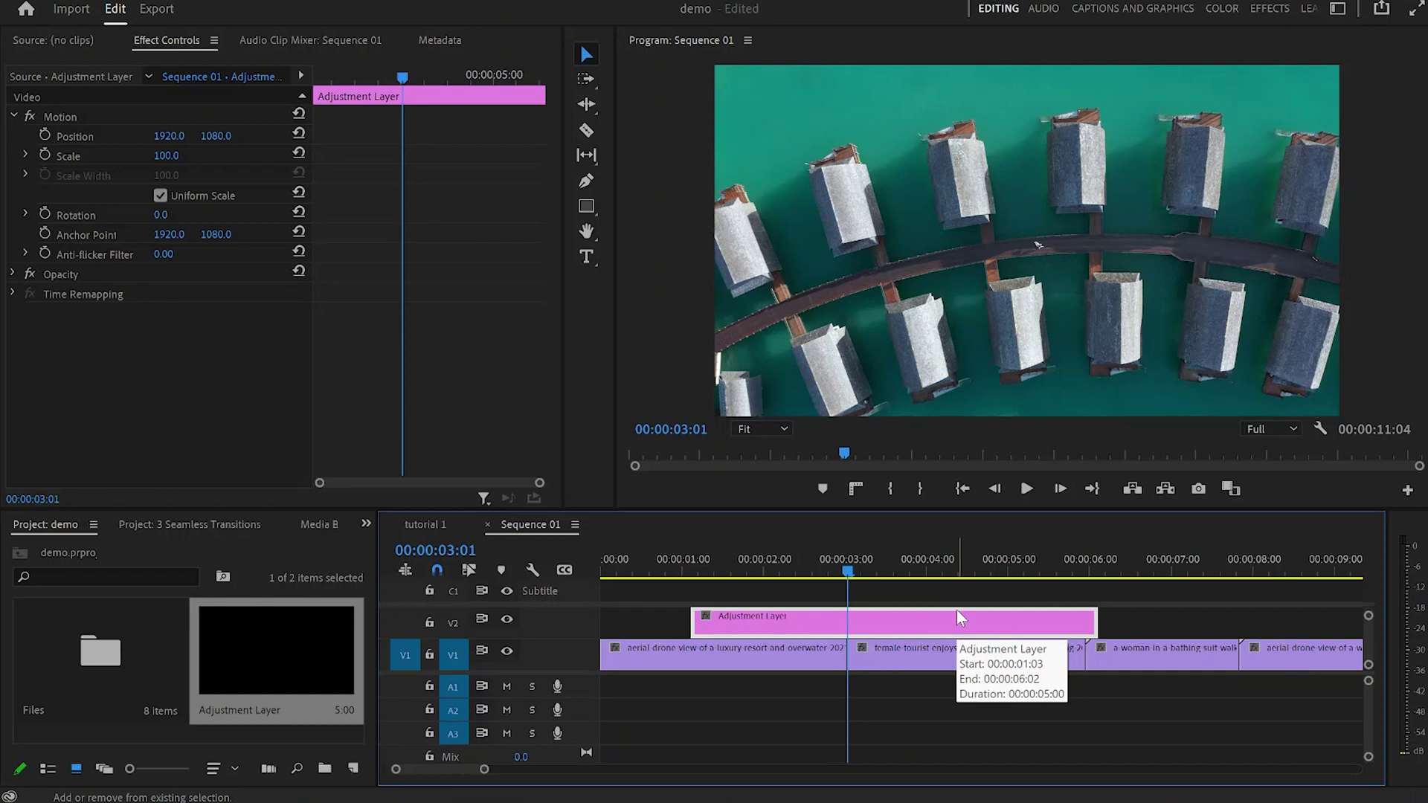
{"action": "key", "text": "shift+Right"}
{"action": "key", "text": "shift+Right"}
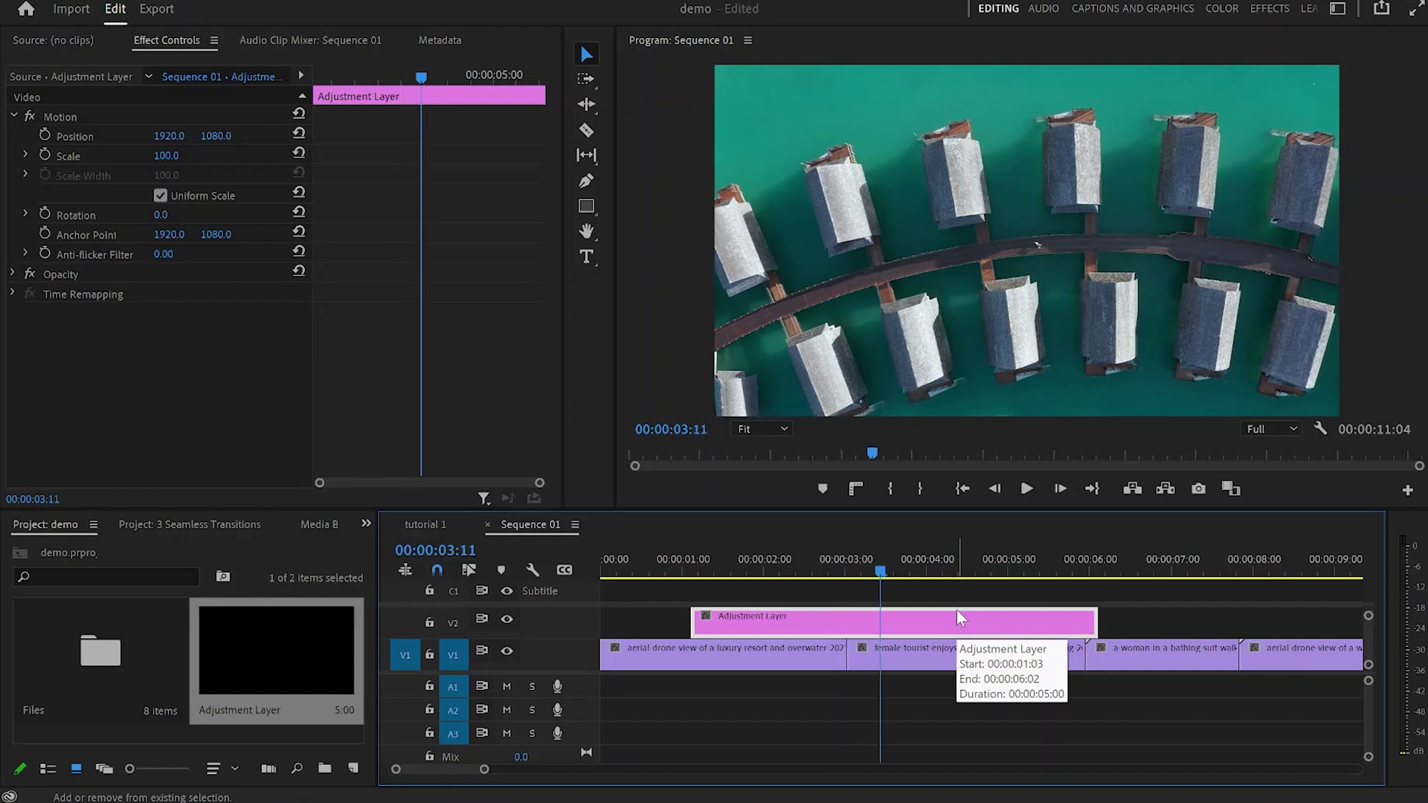
- Razor the V2 adjustment layer at 00:00:03:11 and 00:00:02:16
{"action": "key", "text": "c"}
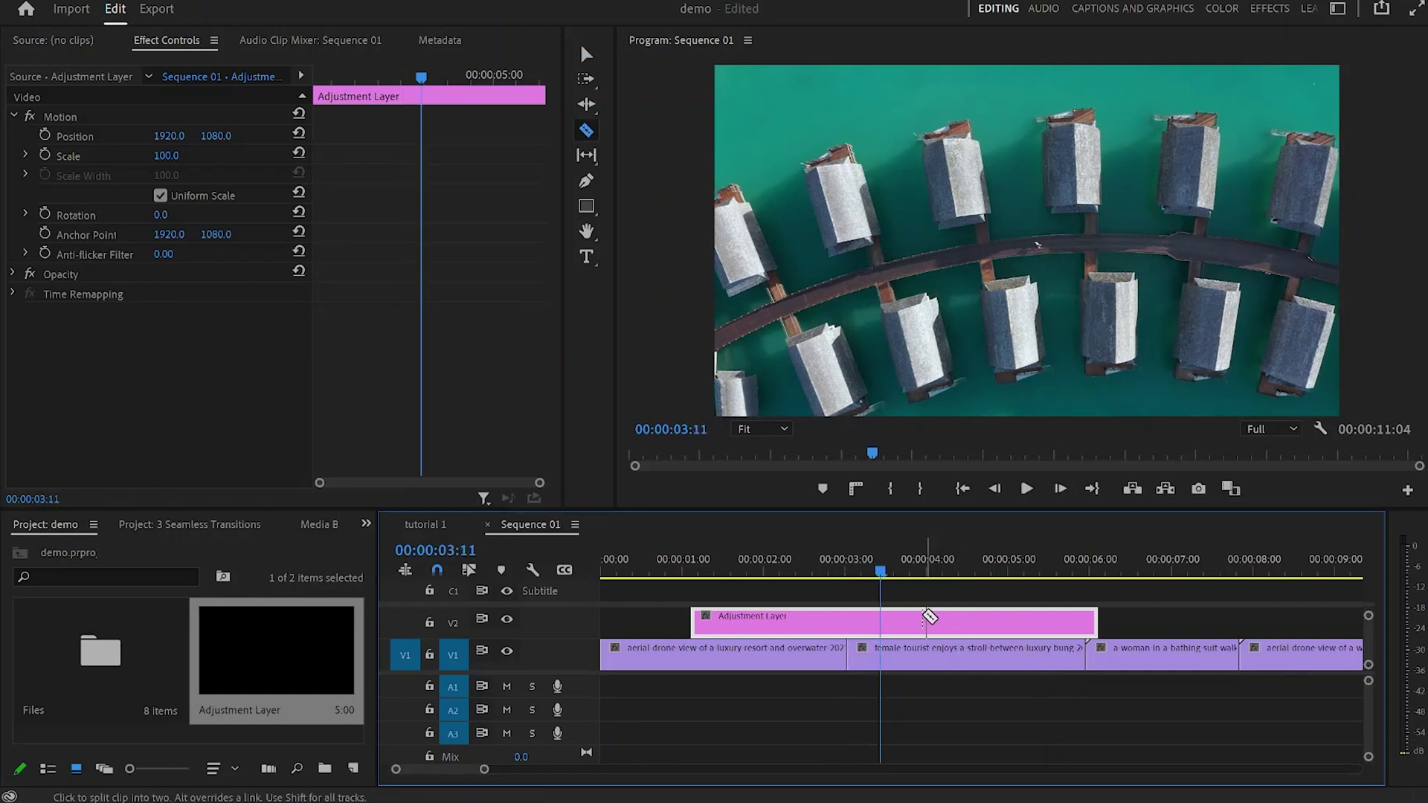
{"action": "left_click", "coordinate": [883, 623]}
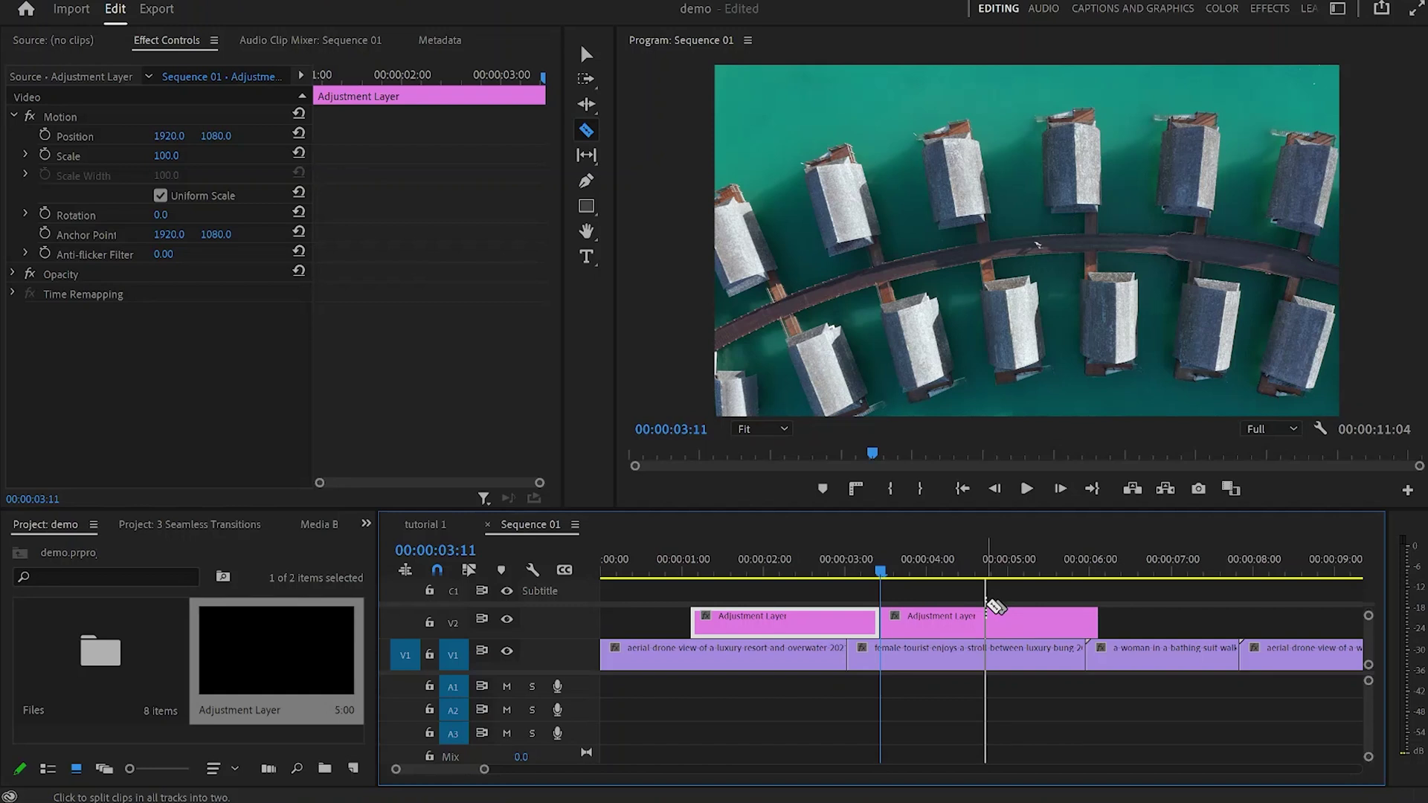
{"action": "key", "text": "j"}
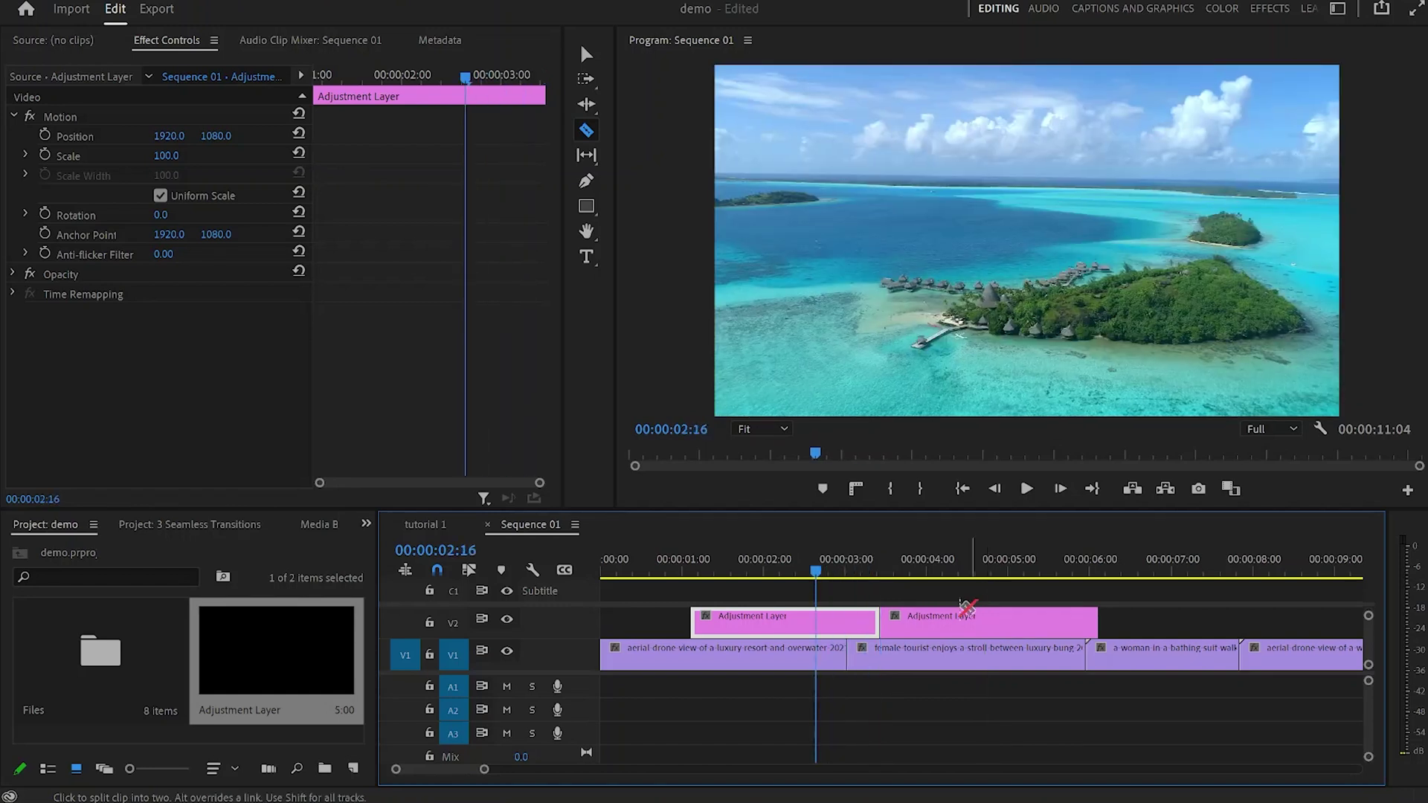
{"action": "left_click", "coordinate": [816, 618]}
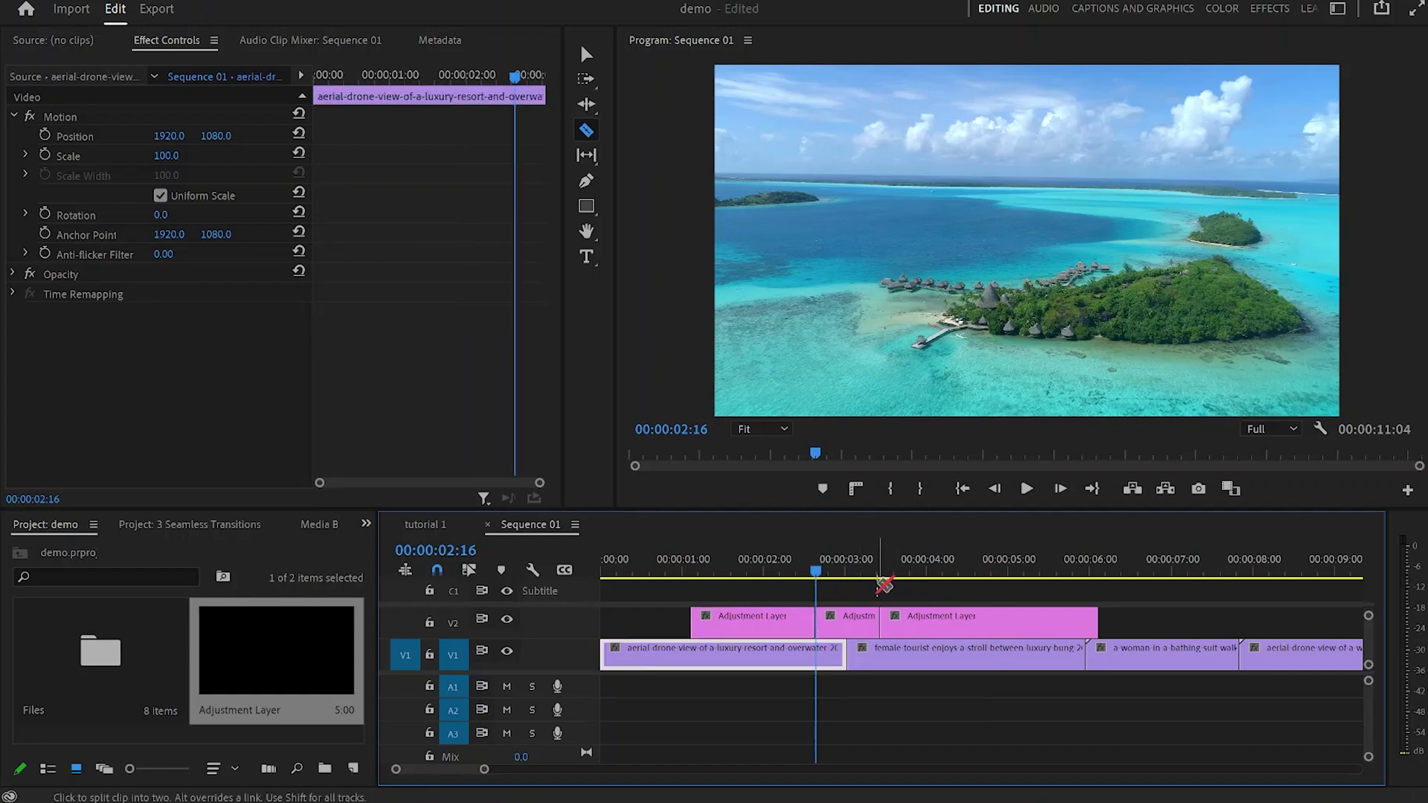
- Delete the leading and trailing pieces, leaving the short piece over the first cut selected
{"action": "key", "text": "v"}
{"action": "left_click", "coordinate": [775, 614]}
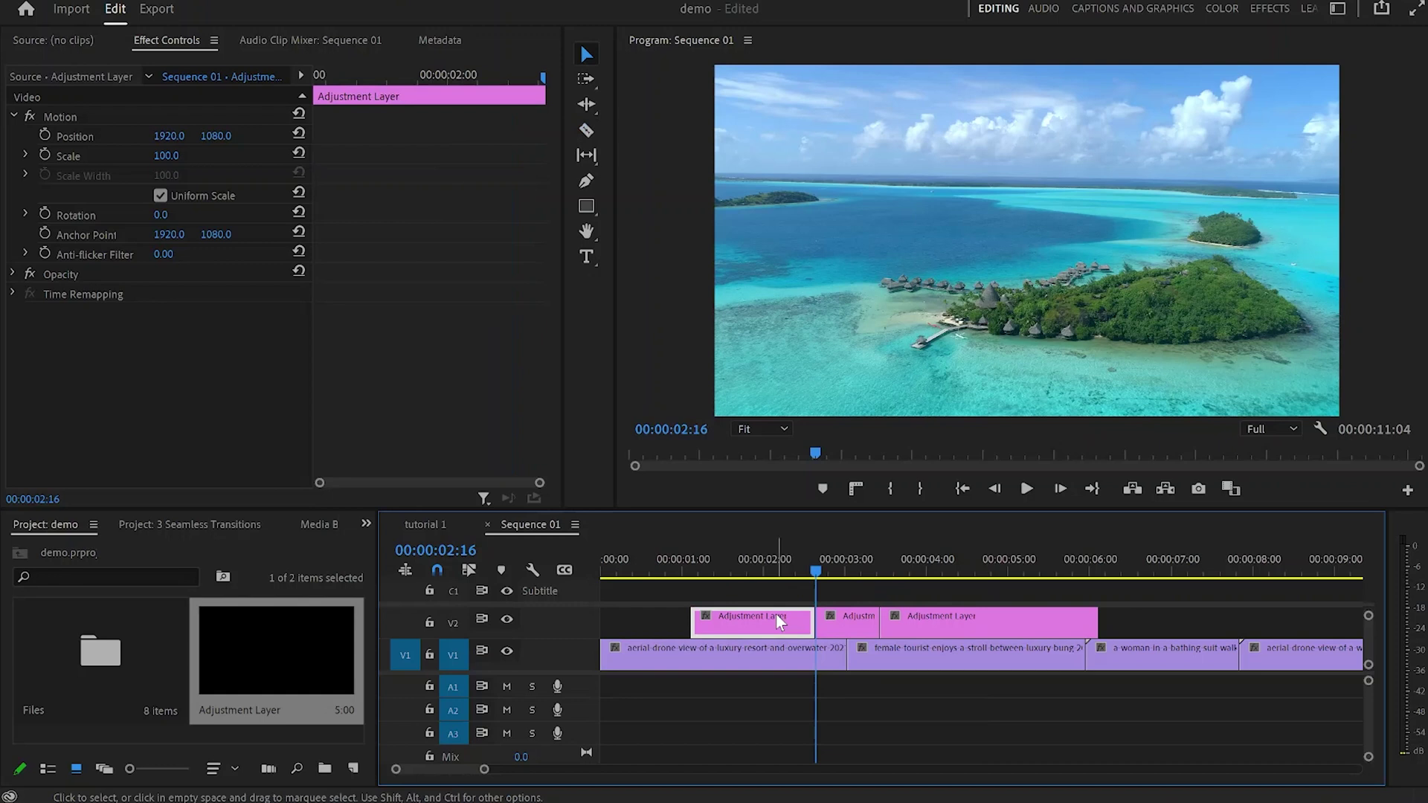
{"action": "key", "text": "Delete"}
{"action": "left_click", "coordinate": [963, 618]}
{"action": "key", "text": "Delete"}
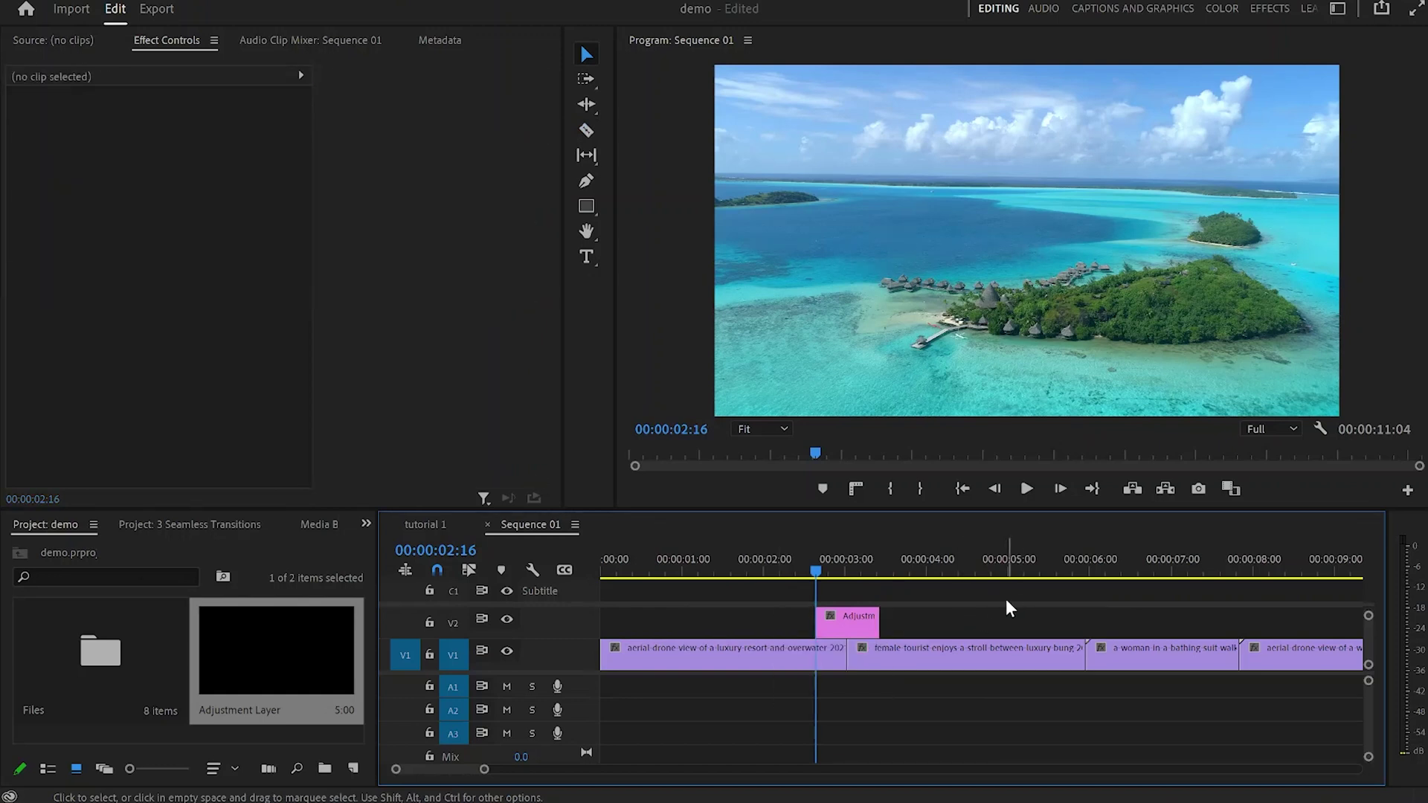
{"action": "left_click", "coordinate": [866, 620]}
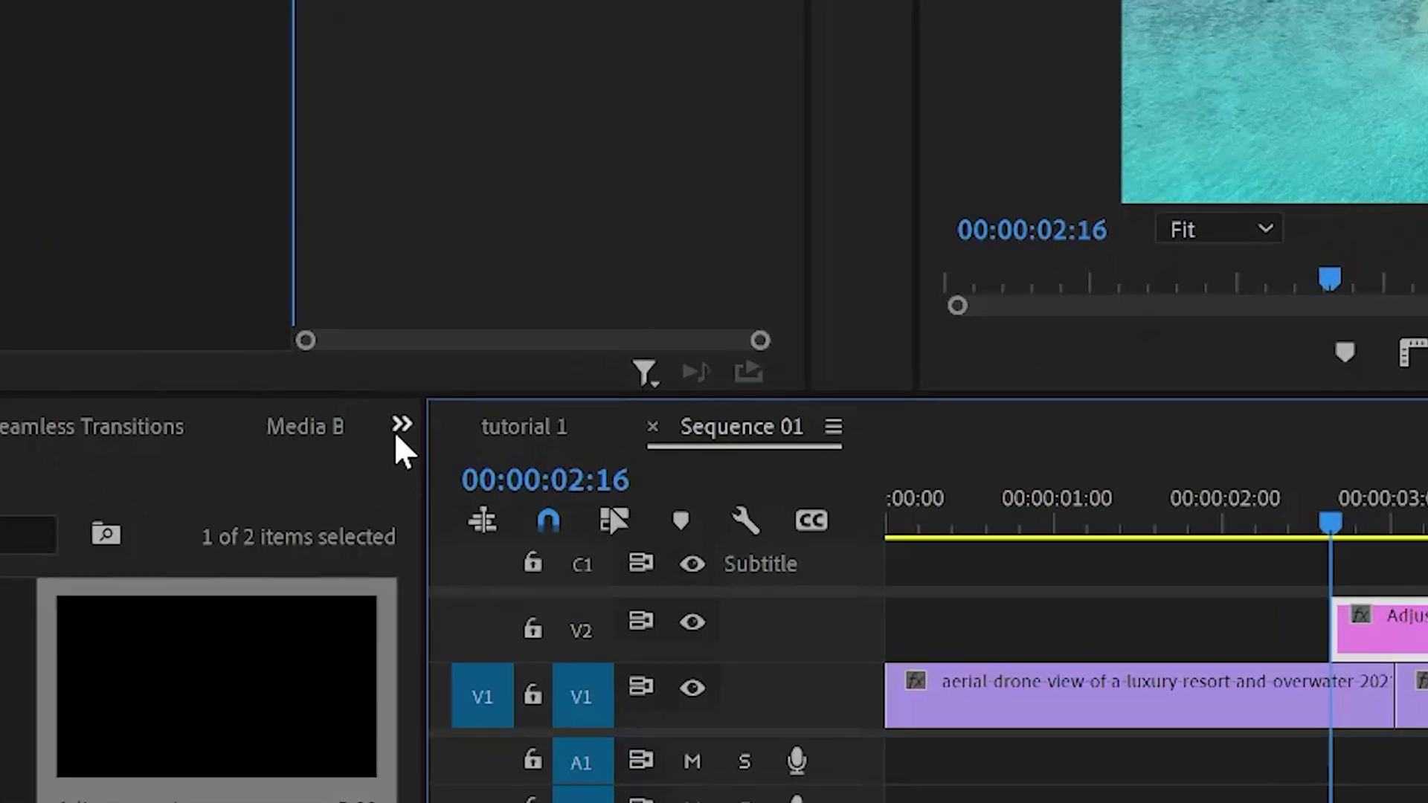
- Apply Gaussian Blur to the short V2 adjustment layer and enable Blurriness keyframing at 0.0
{"action": "left_click", "coordinate": [397, 430]}
{"action": "left_click", "coordinate": [427, 660]}
{"action": "left_click", "coordinate": [114, 528]}
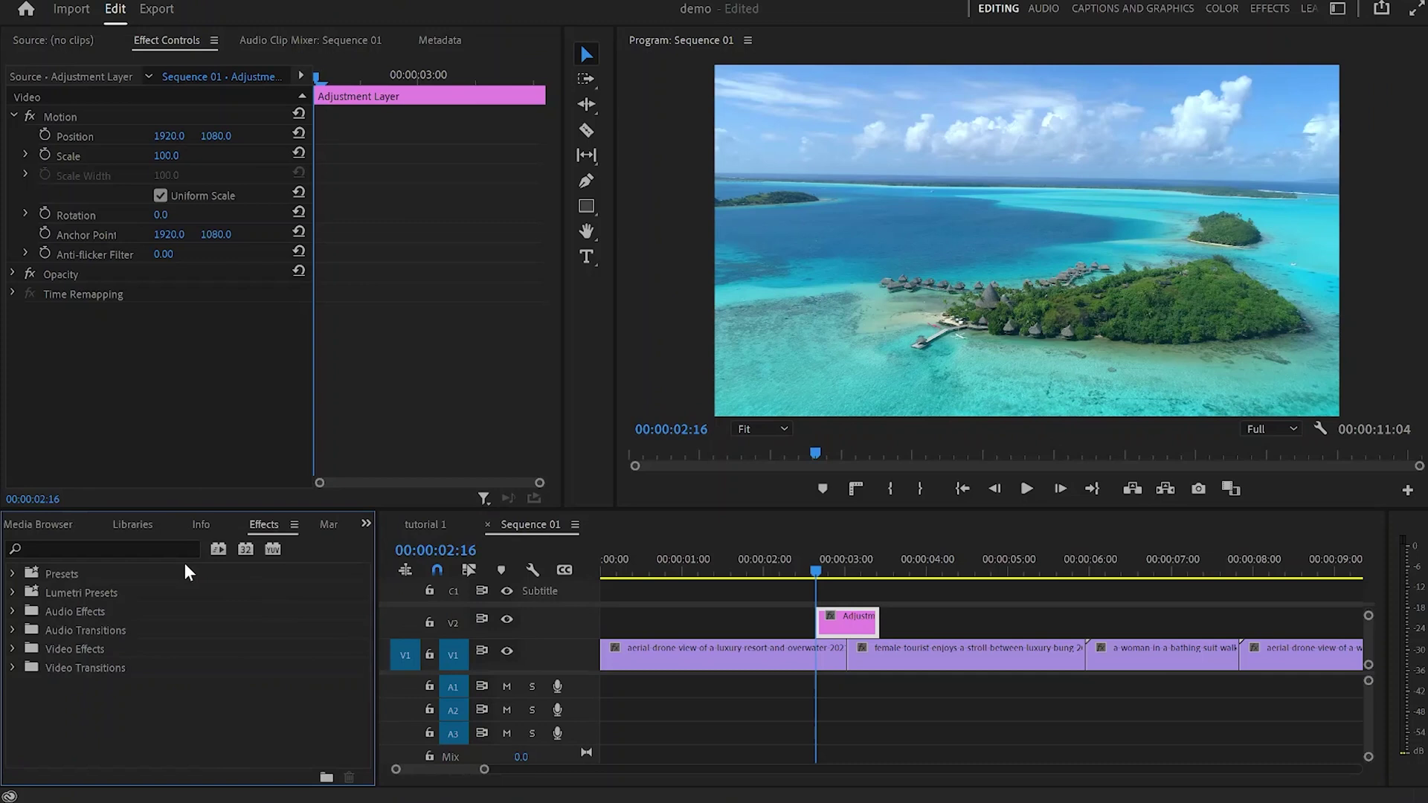
{"action": "type", "text": "gau"}
{"action": "scroll", "coordinate": [208, 720], "scroll_direction": "down", "scroll_amount": 1}
{"action": "left_click_drag", "start_coordinate": [108, 743], "coordinate": [841, 617]}
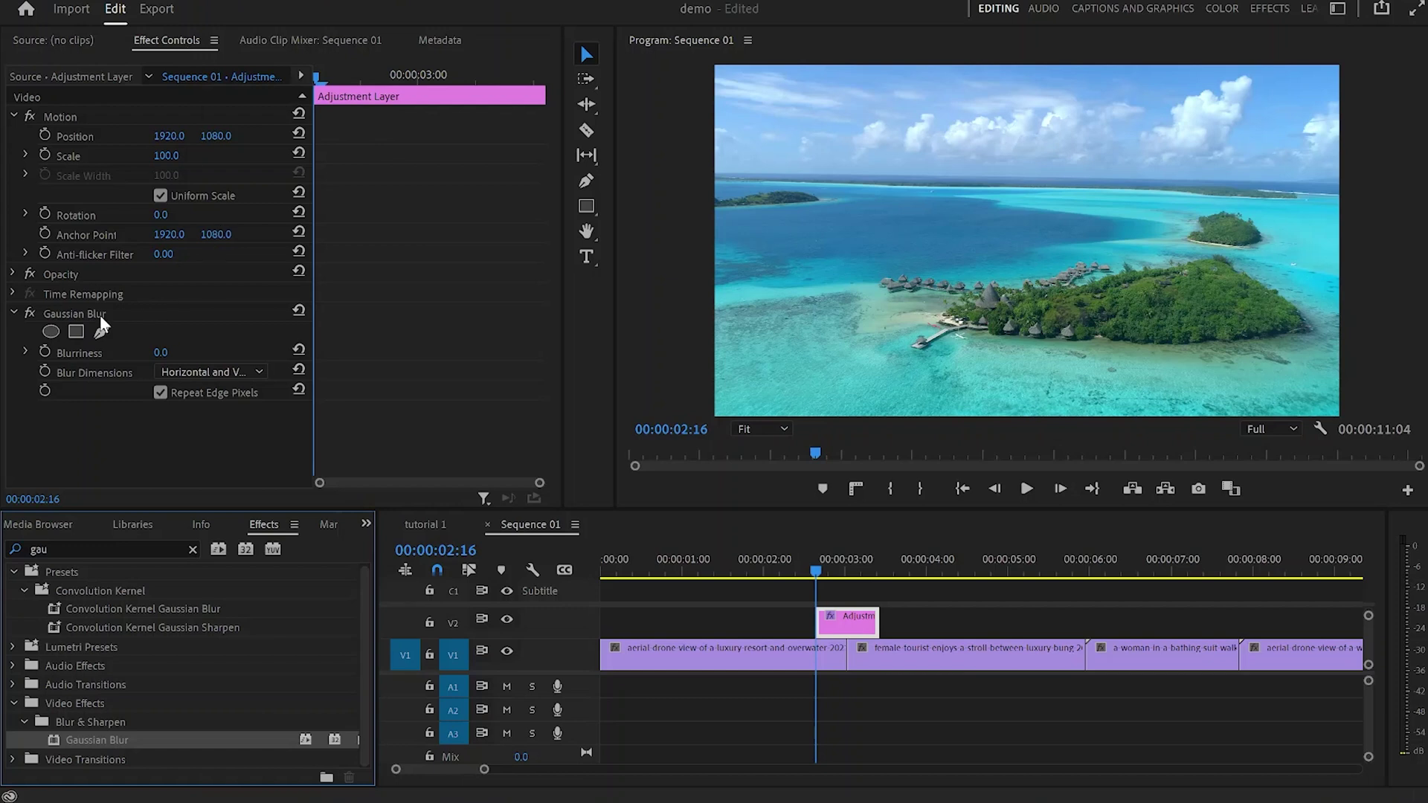
{"action": "left_click", "coordinate": [44, 352]}
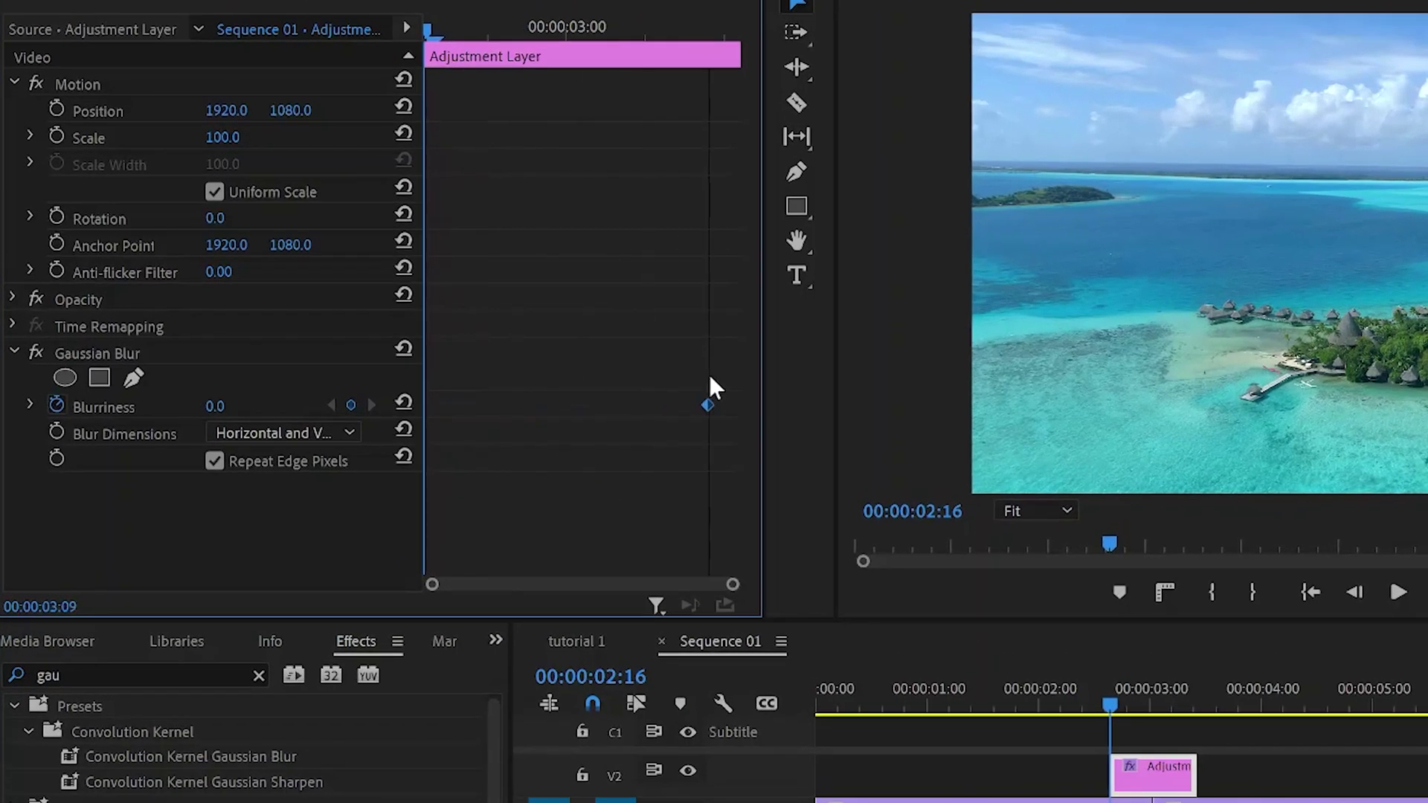
- Keyframe Blurriness from 0 at 00:00:02:16 to 150 at 00:00:03:01, then play the transition
{"action": "left_click_drag", "start_coordinate": [710, 380], "coordinate": [765, 389]}
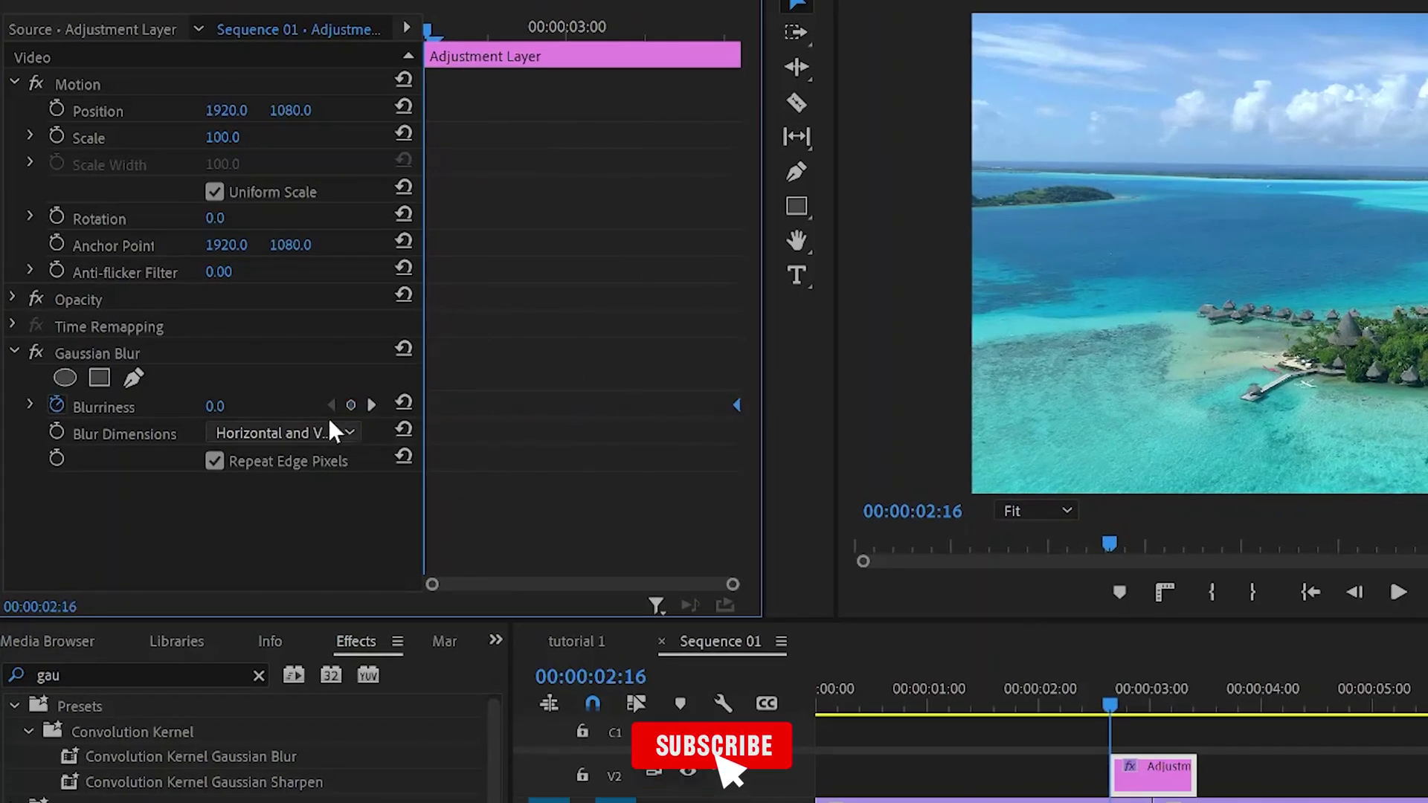
{"action": "left_click", "coordinate": [350, 404]}
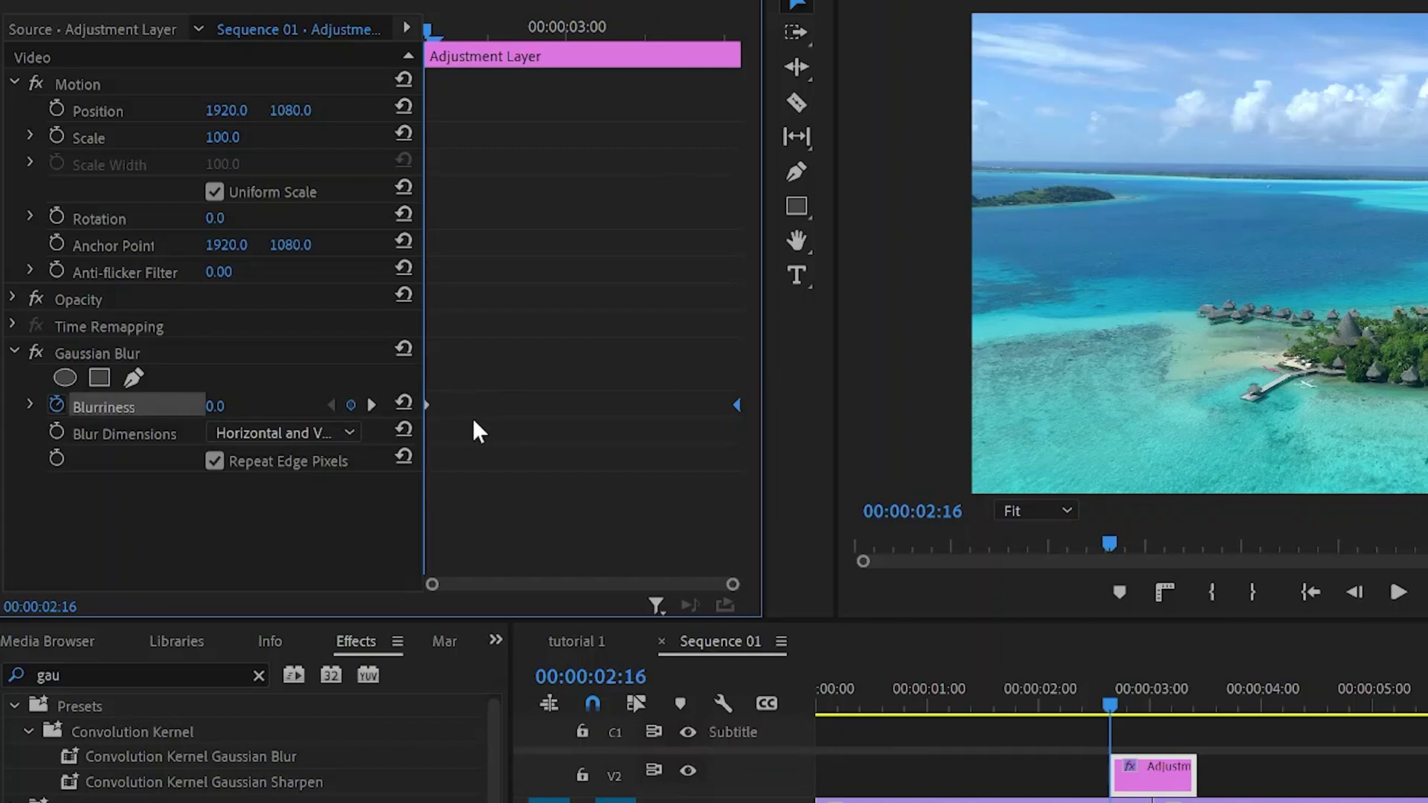
{"action": "left_click_drag", "start_coordinate": [432, 37], "coordinate": [582, 67]}
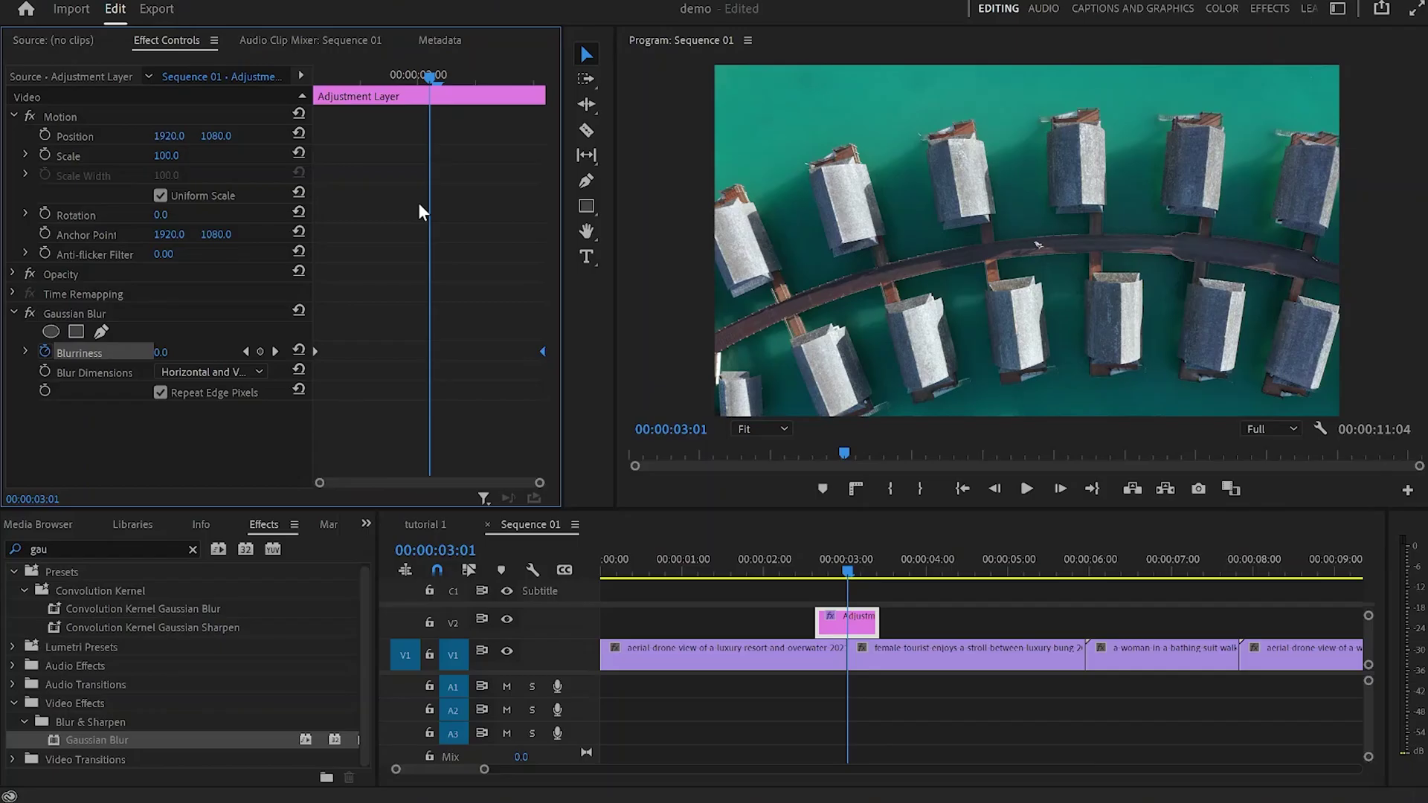
{"action": "left_click", "coordinate": [161, 352]}
{"action": "type", "text": "150"}
{"action": "key", "text": "Return"}
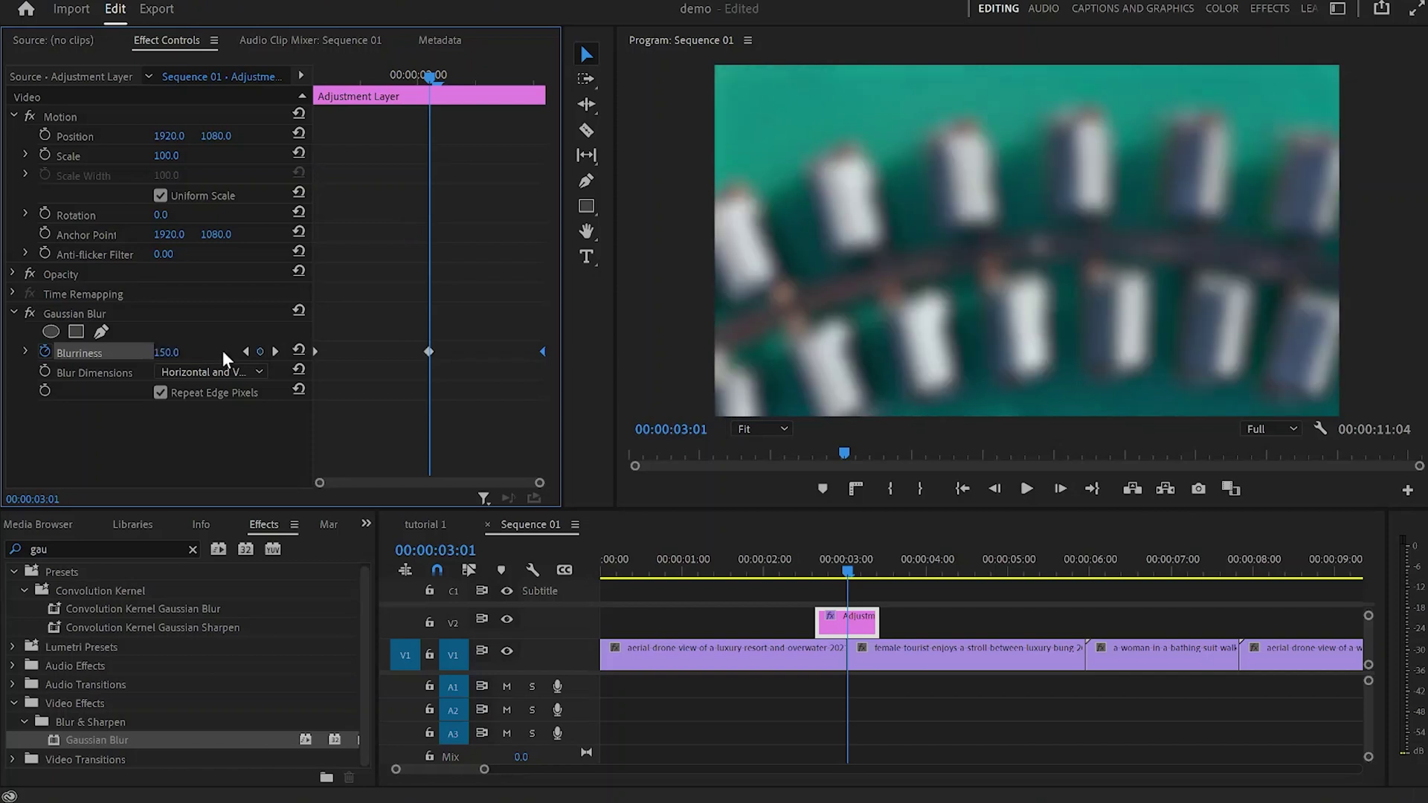
{"action": "key", "text": "space"}
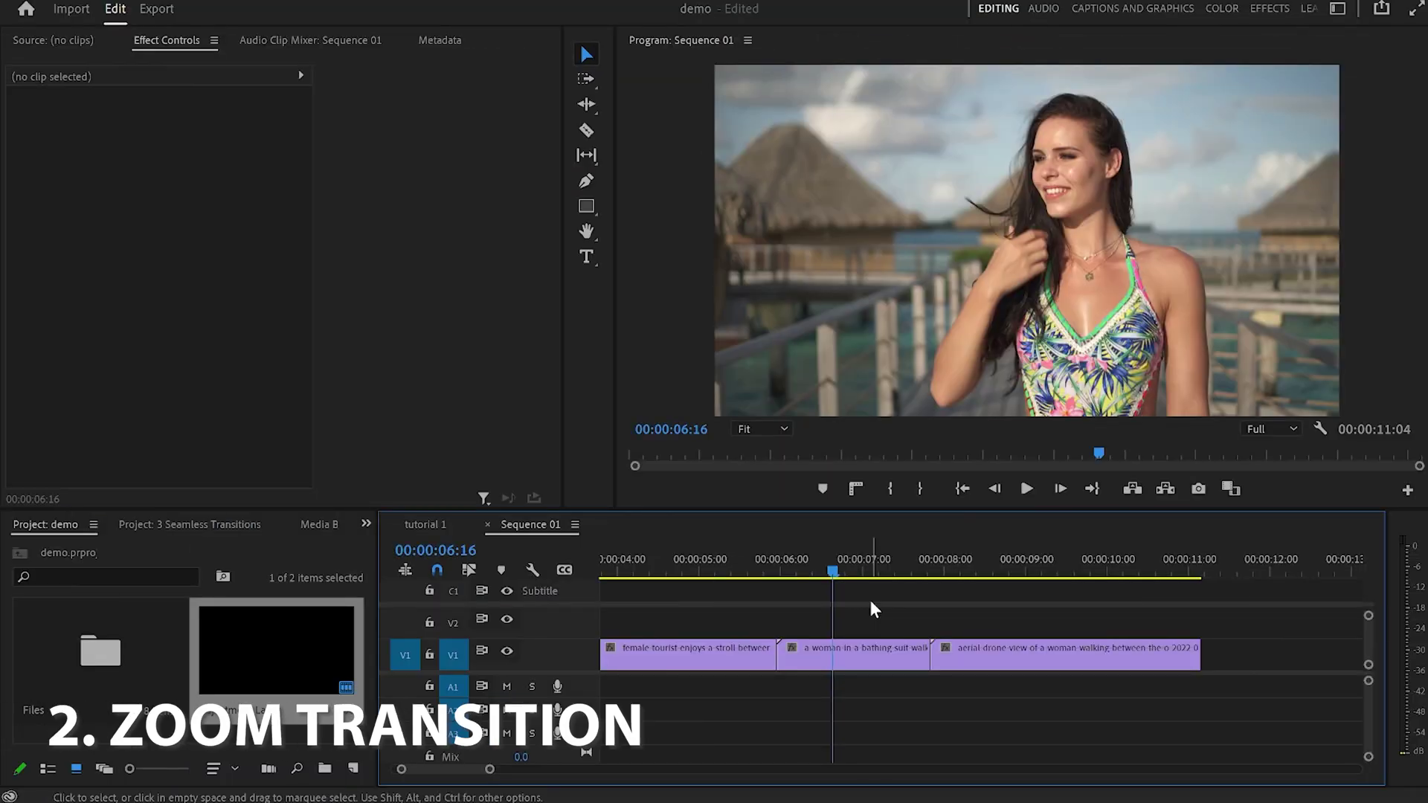
- Add a second adjustment layer on V2 spanning 04:07–09:06 and select it at the second cut
{"action": "left_click_drag", "start_coordinate": [262, 649], "coordinate": [639, 638]}
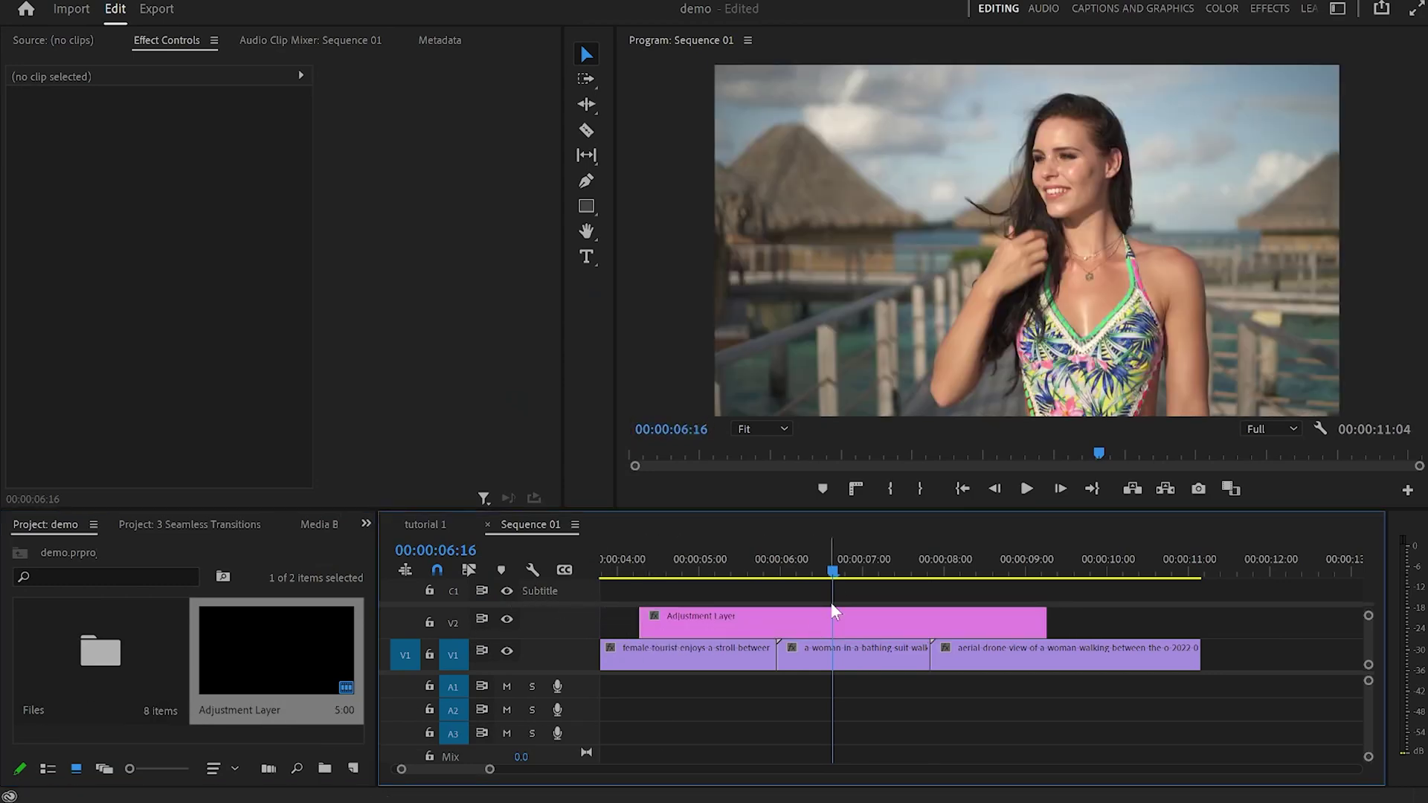
{"action": "left_click_drag", "start_coordinate": [835, 569], "coordinate": [780, 574]}
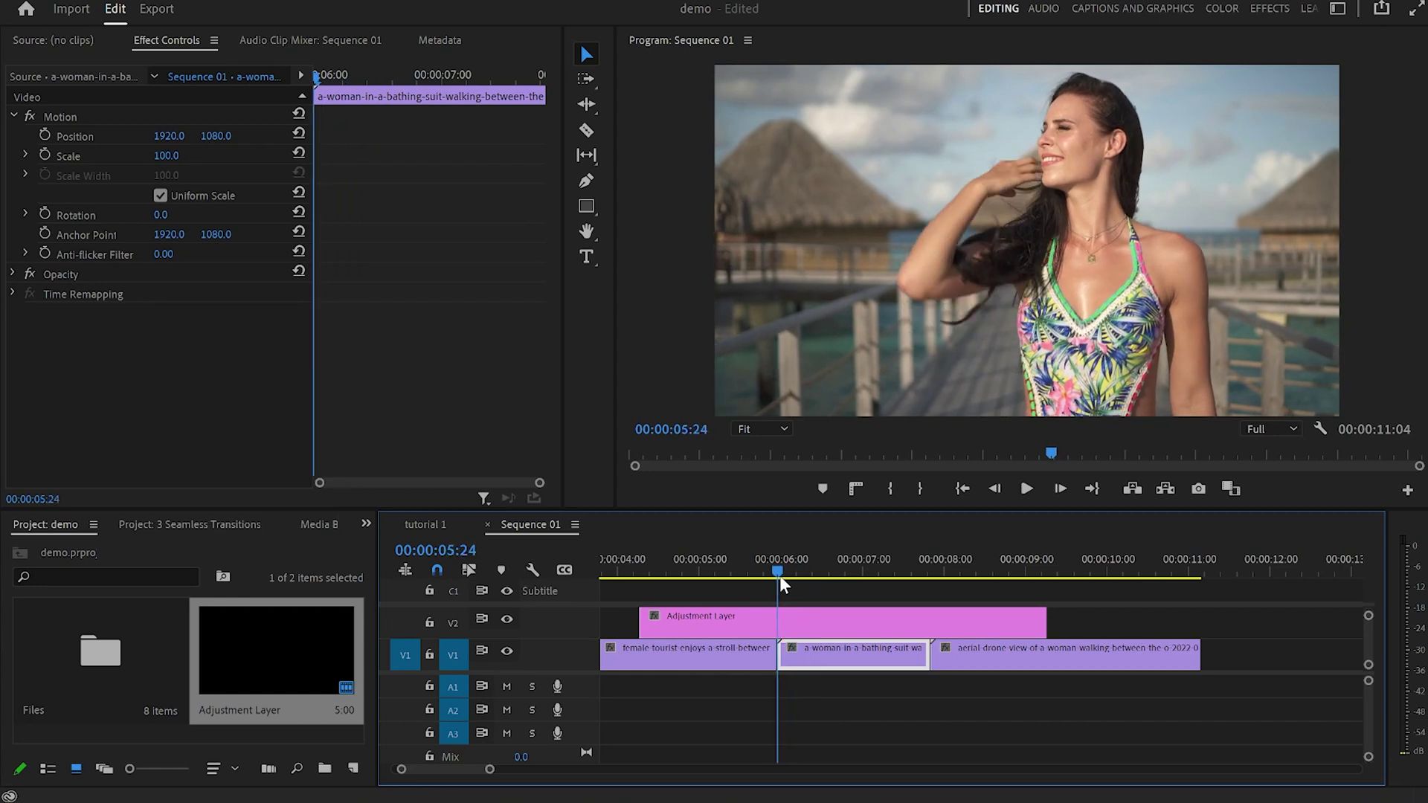
{"action": "left_click", "coordinate": [799, 627]}
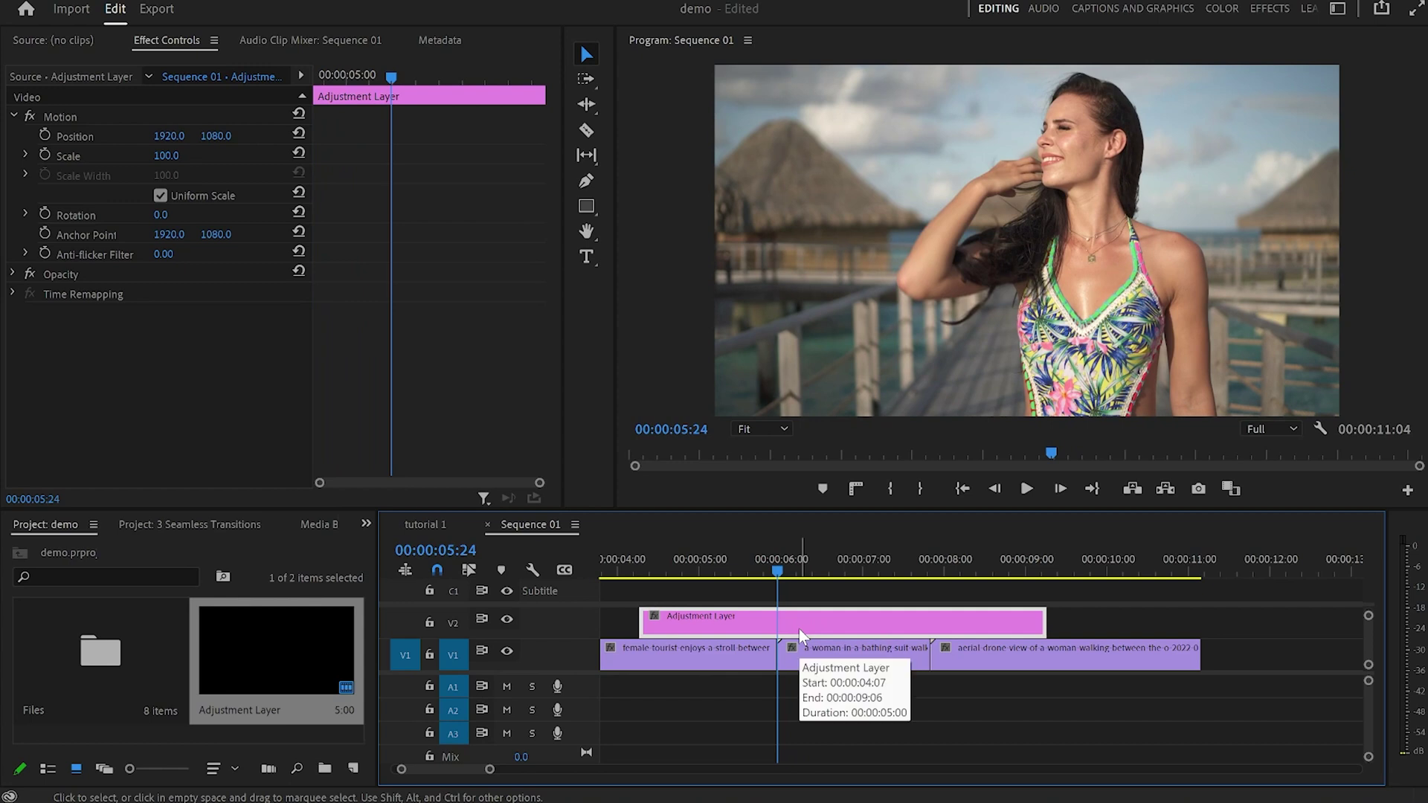
- Razor the second adjustment layer at 00:00:06:04 and 00:00:05:19
{"action": "key", "text": "c"}
{"action": "key", "text": "shift+Right"}
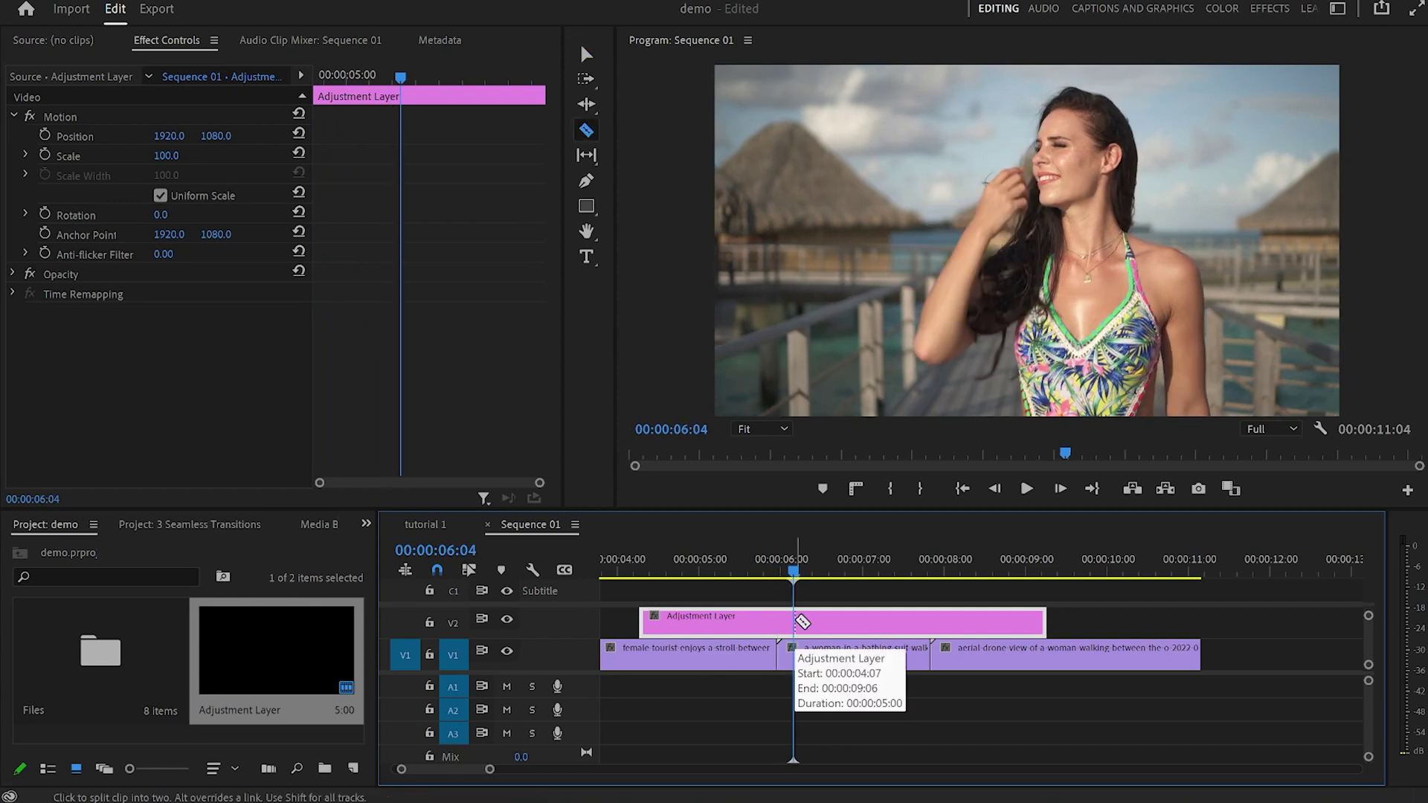
{"action": "left_click", "coordinate": [802, 621]}
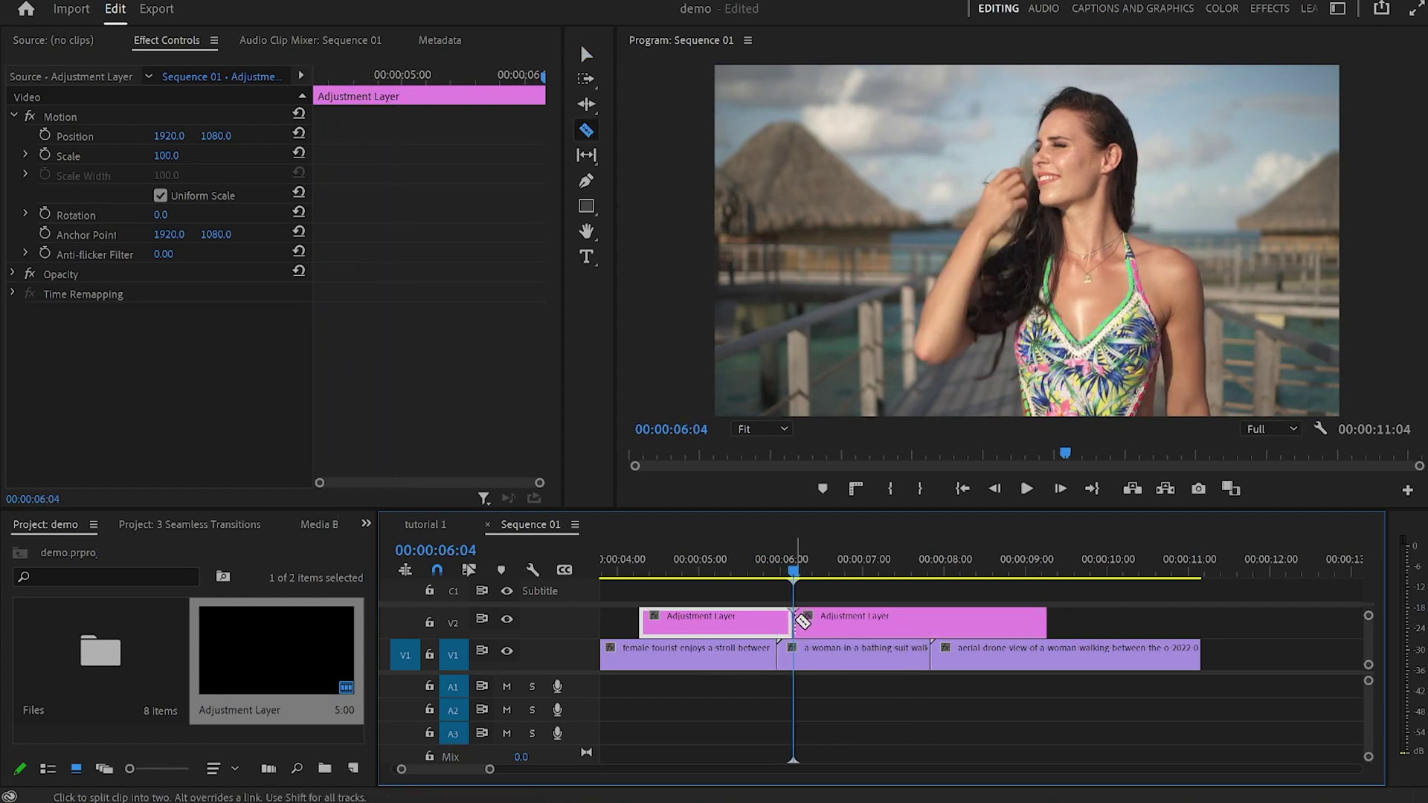
{"action": "key", "text": "shift+Left"}
{"action": "key", "text": "shift+Left"}
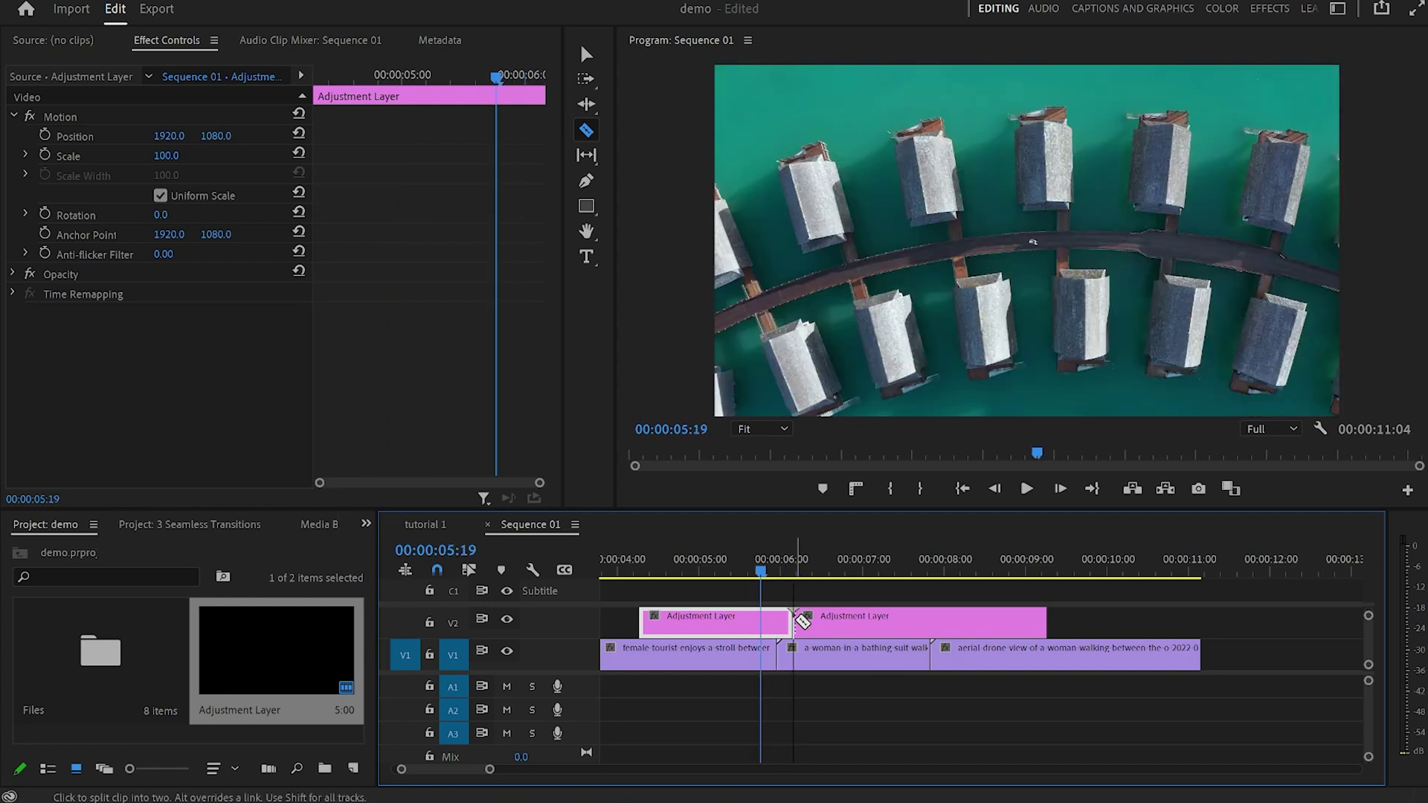
{"action": "left_click", "coordinate": [771, 623]}
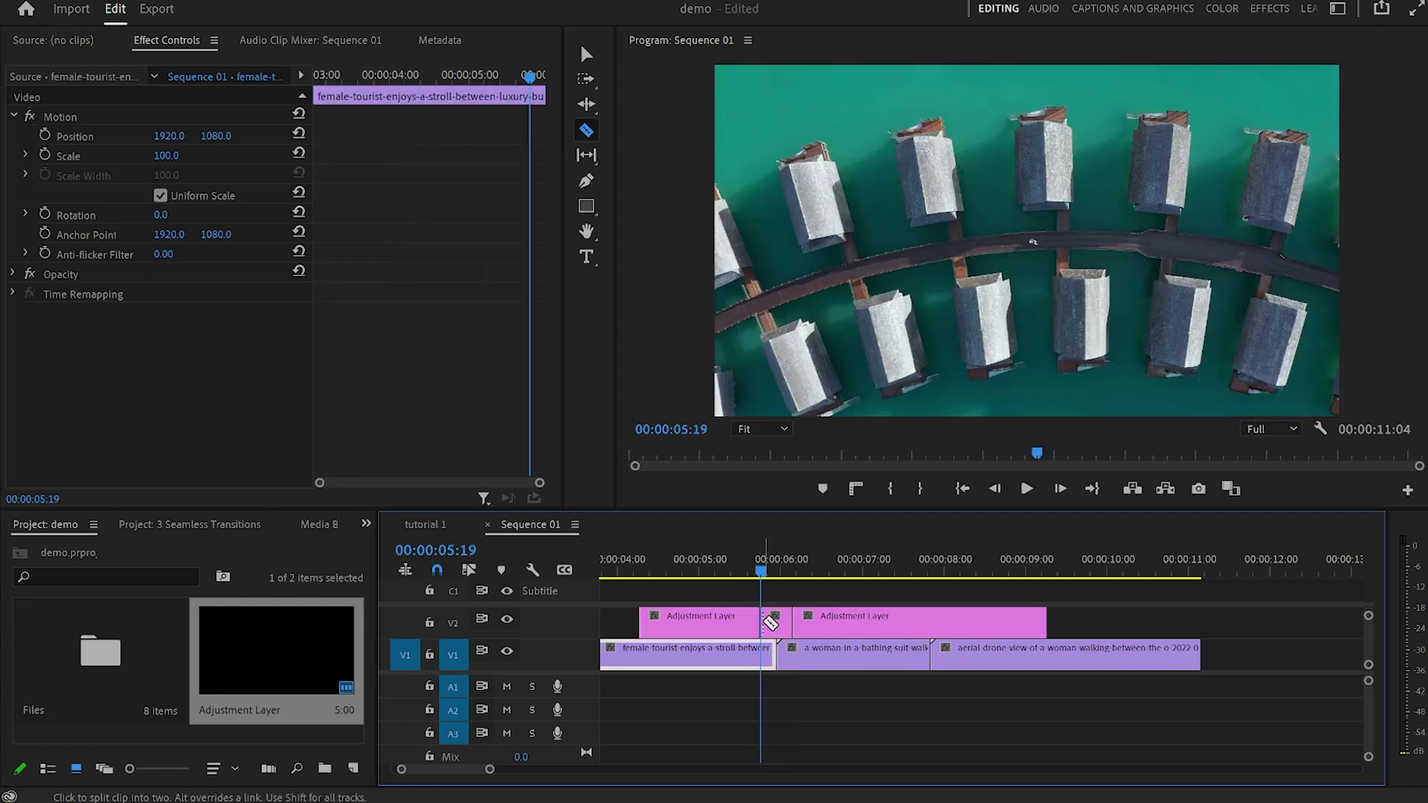
- Delete the outer pieces, select the remaining short piece, and bring up the Effects panel
{"action": "key", "text": "v"}
{"action": "left_click", "coordinate": [729, 624]}
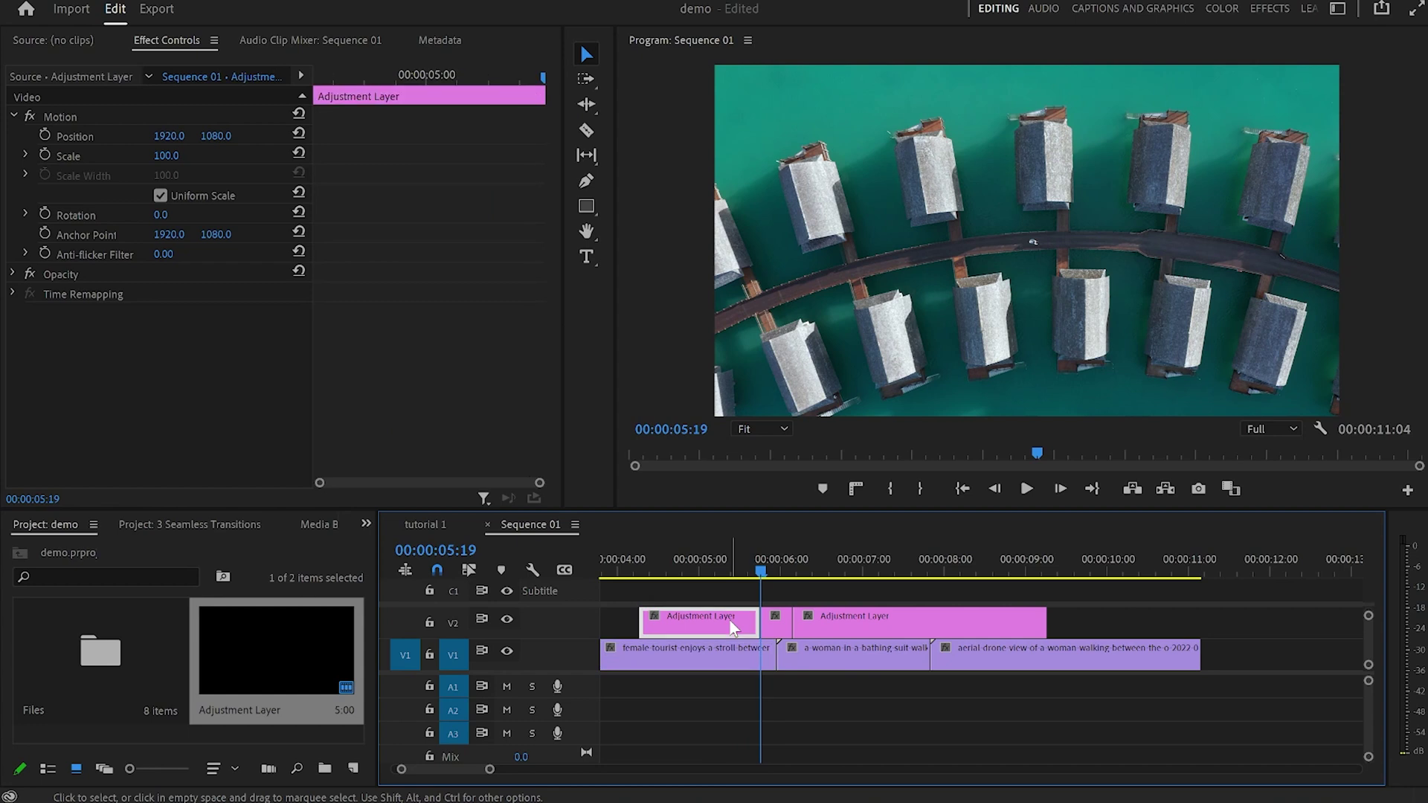
{"action": "key", "text": "Delete"}
{"action": "left_click", "coordinate": [868, 622]}
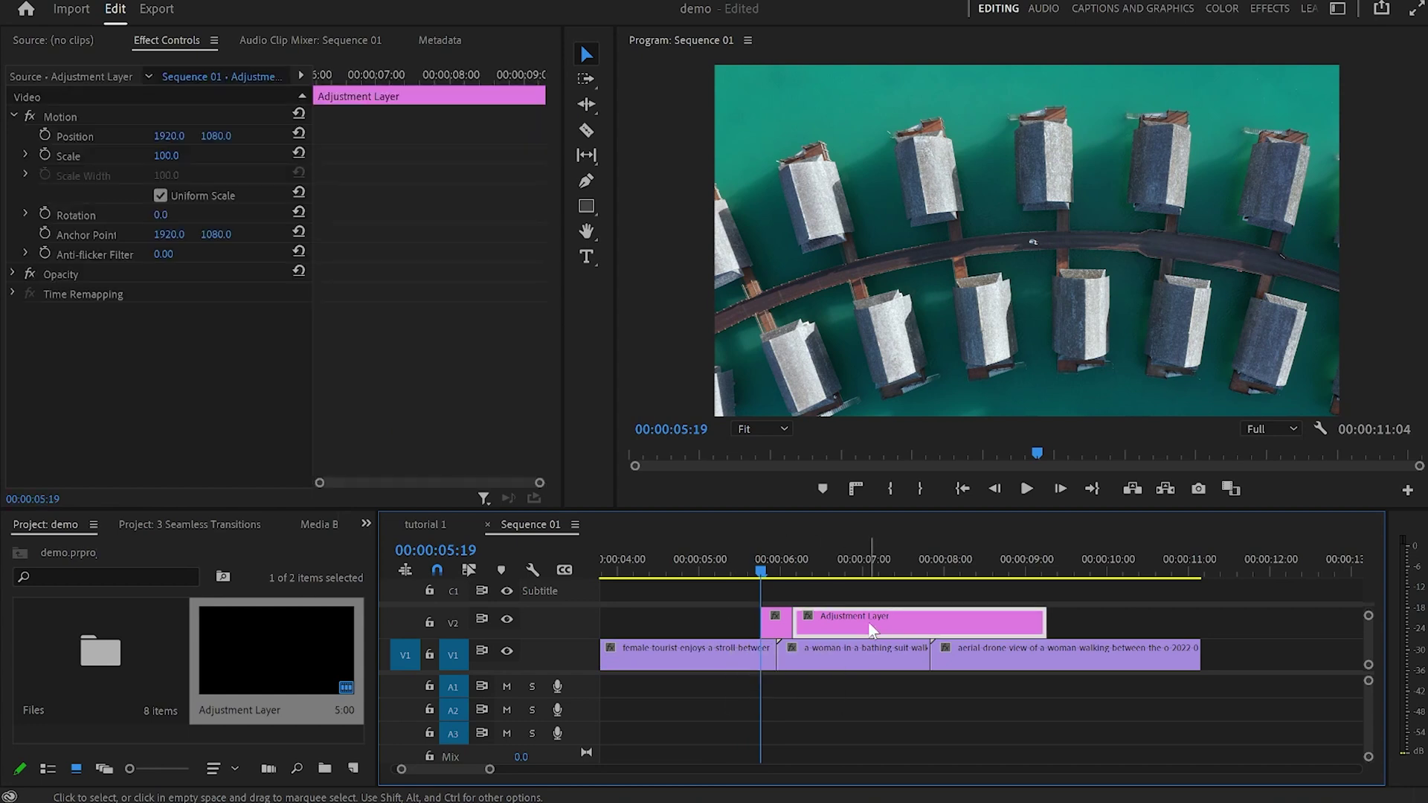
{"action": "key", "text": "Delete"}
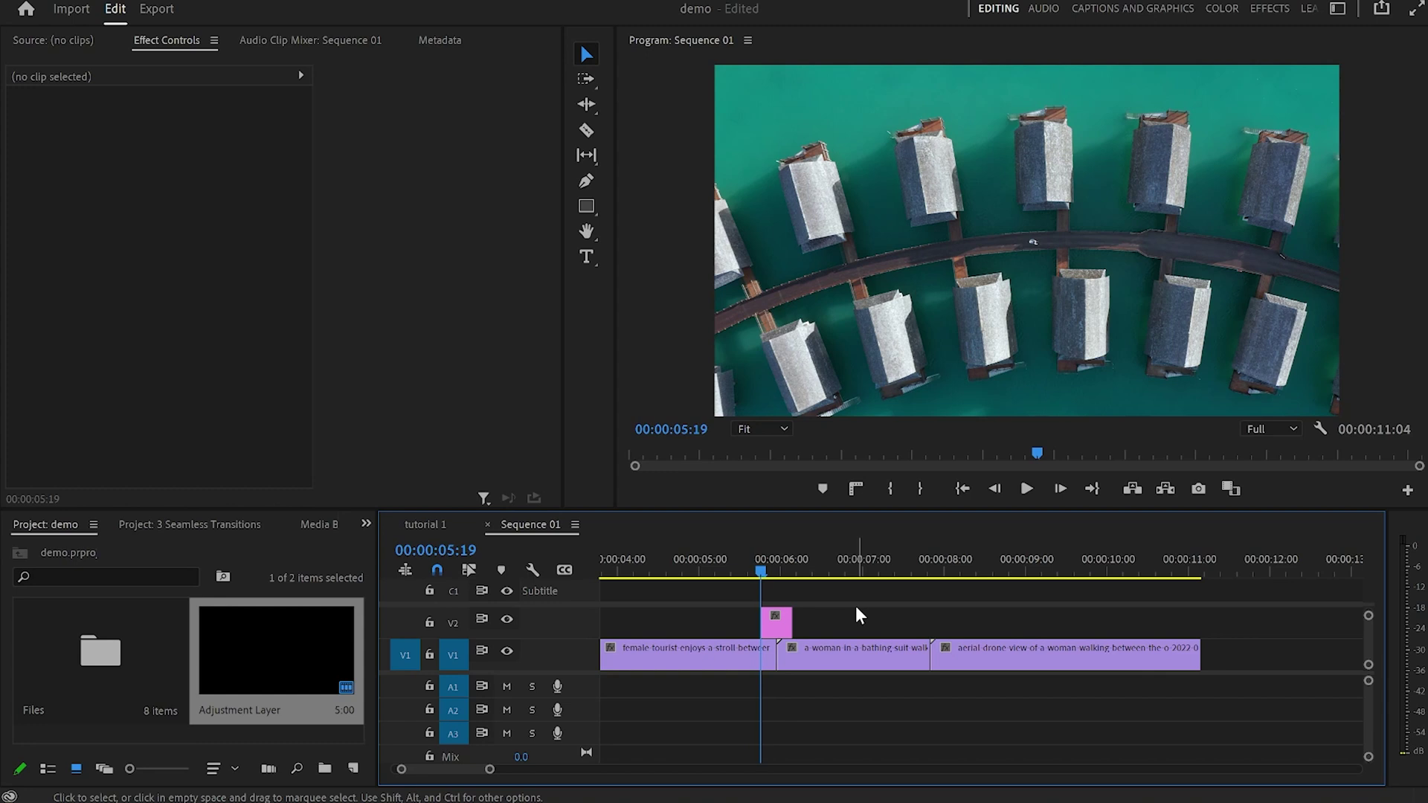
{"action": "left_click", "coordinate": [775, 624]}
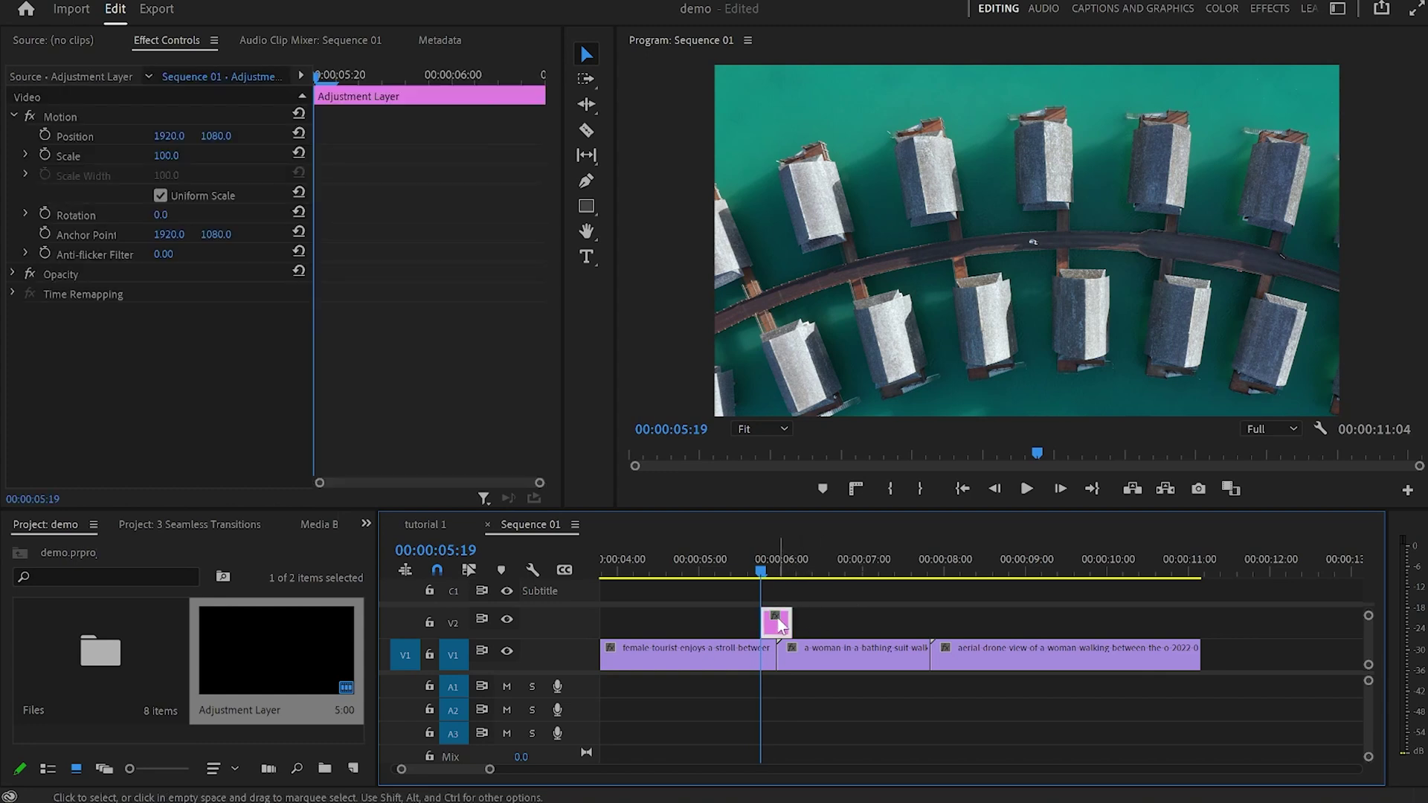
{"action": "left_click", "coordinate": [366, 523]}
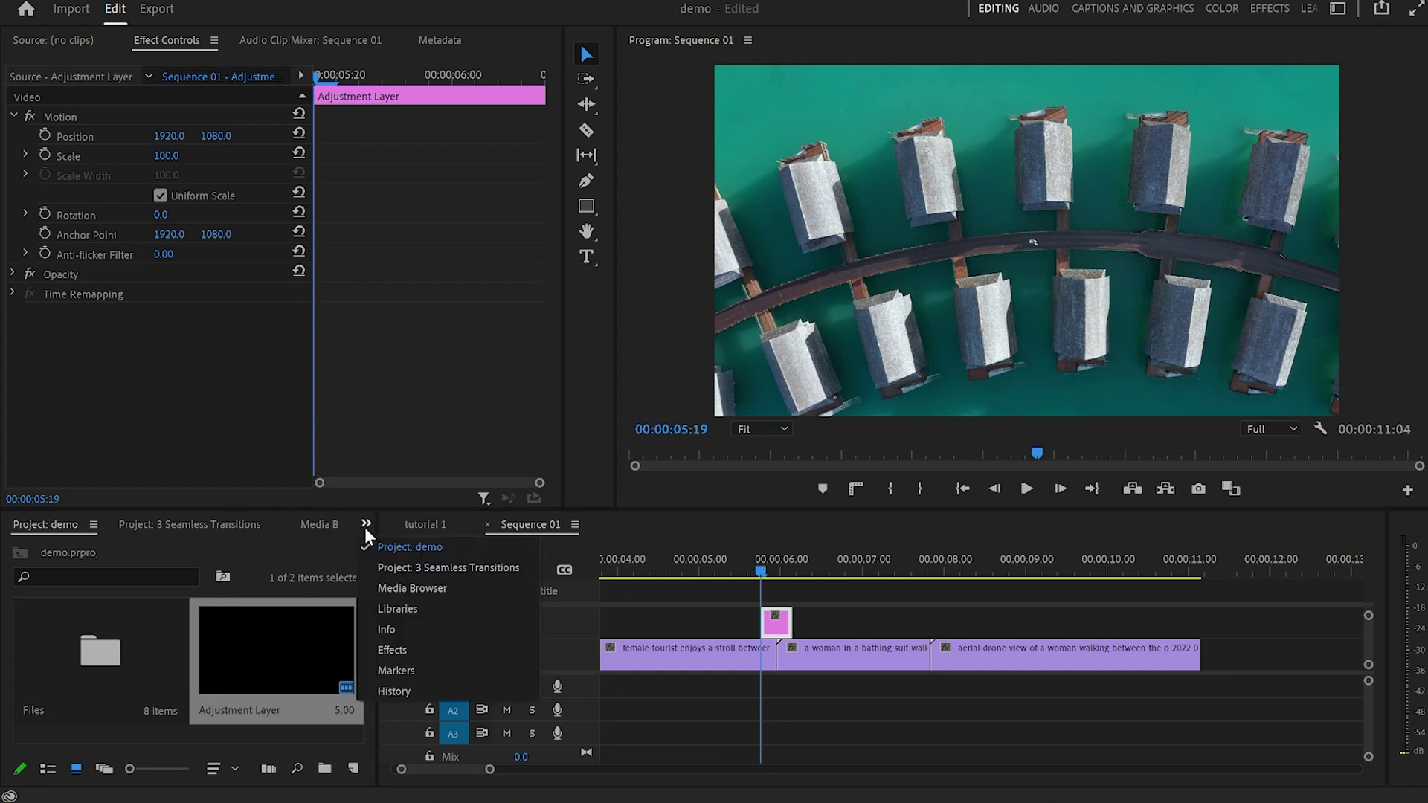
{"action": "left_click", "coordinate": [412, 643]}
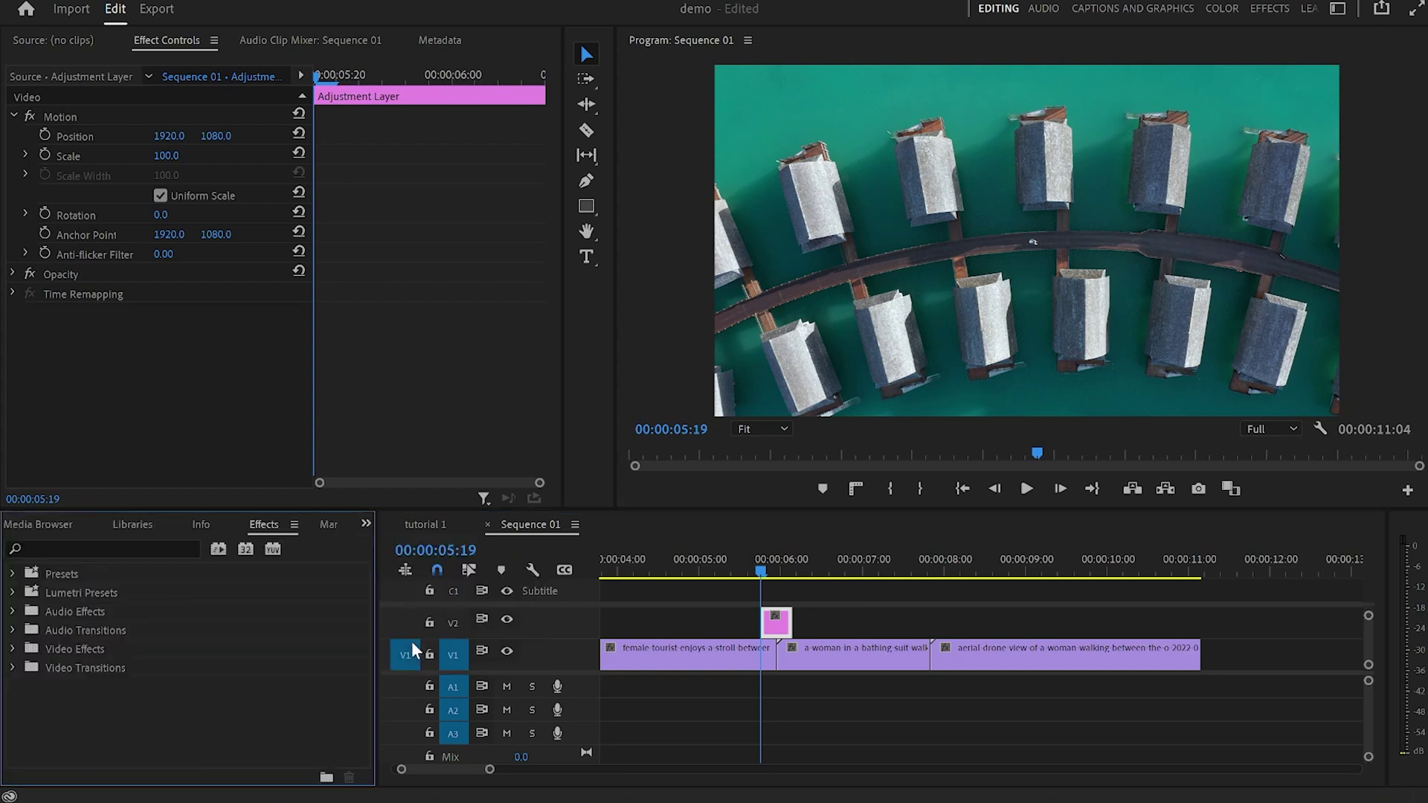
- Search 'transform' and apply Distort > Transform to the short V2 adjustment layer
{"action": "left_click", "coordinate": [127, 549]}
{"action": "type", "text": "transform"}
{"action": "left_click_drag", "start_coordinate": [122, 686], "coordinate": [777, 622]}
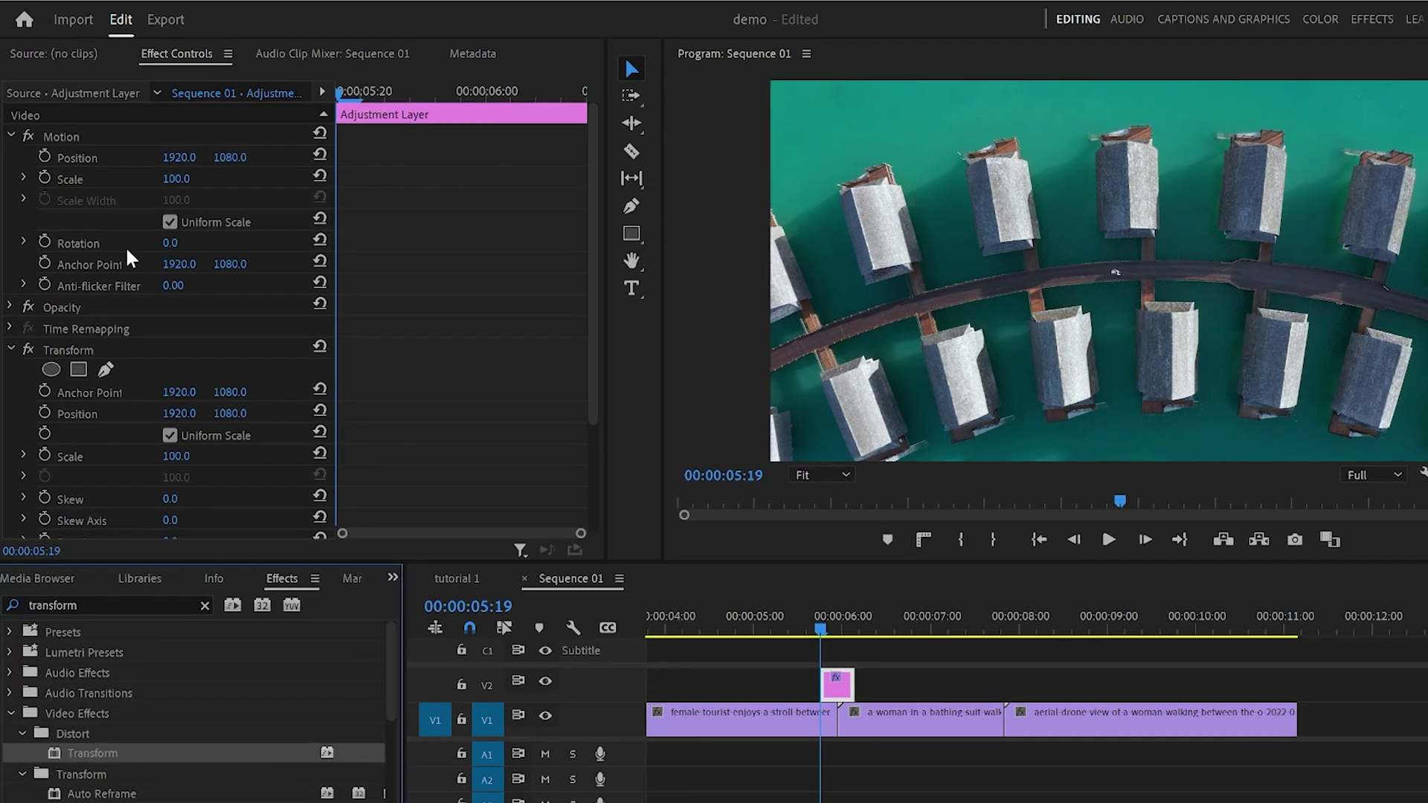
{"action": "scroll", "coordinate": [125, 219], "scroll_direction": "down", "scroll_amount": 4}
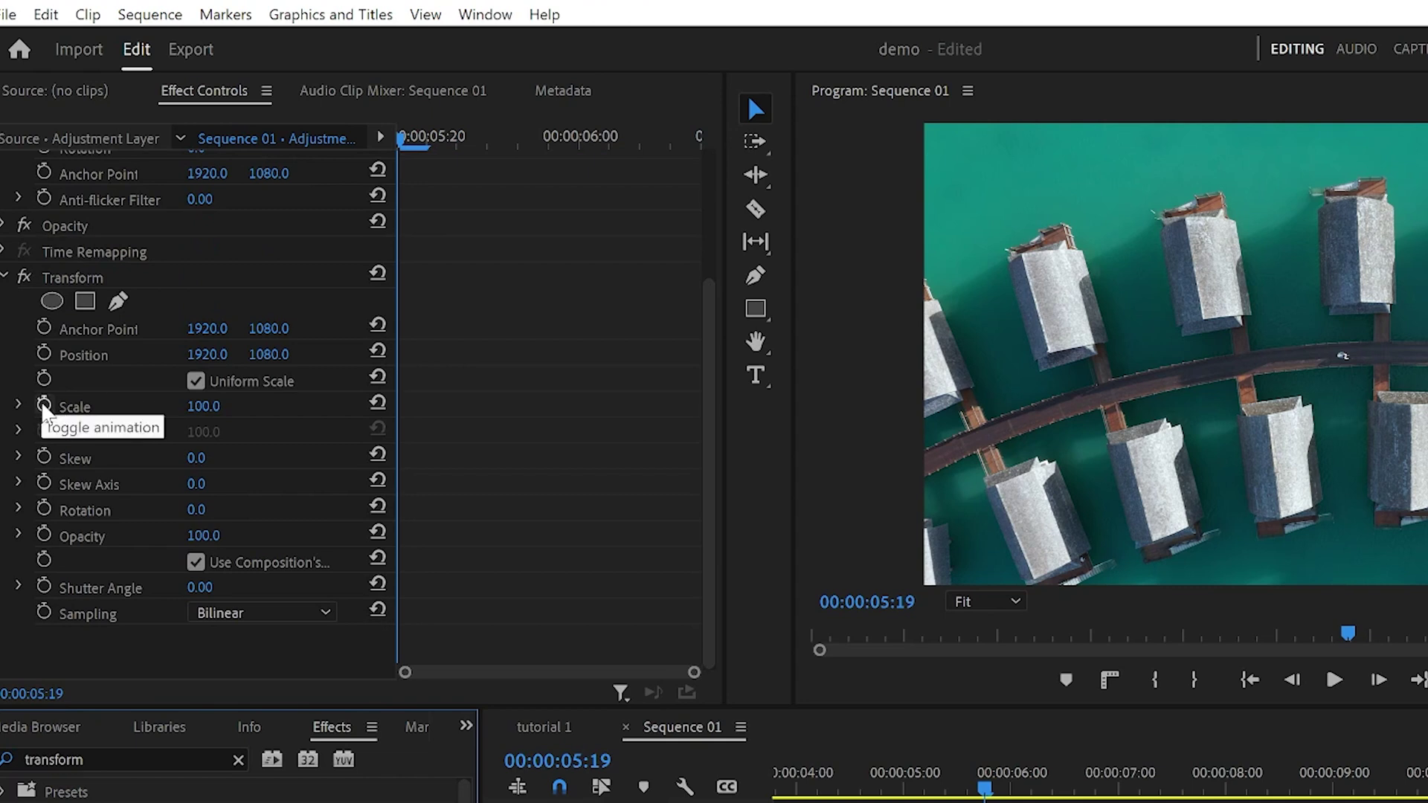
- Keyframe Transform Scale from 100 at the layer start to 300 at 00:00:05:24, then scrub back to preview
{"action": "left_click", "coordinate": [46, 407]}
{"action": "left_click_drag", "start_coordinate": [394, 408], "coordinate": [727, 436]}
{"action": "left_click", "coordinate": [326, 406]}
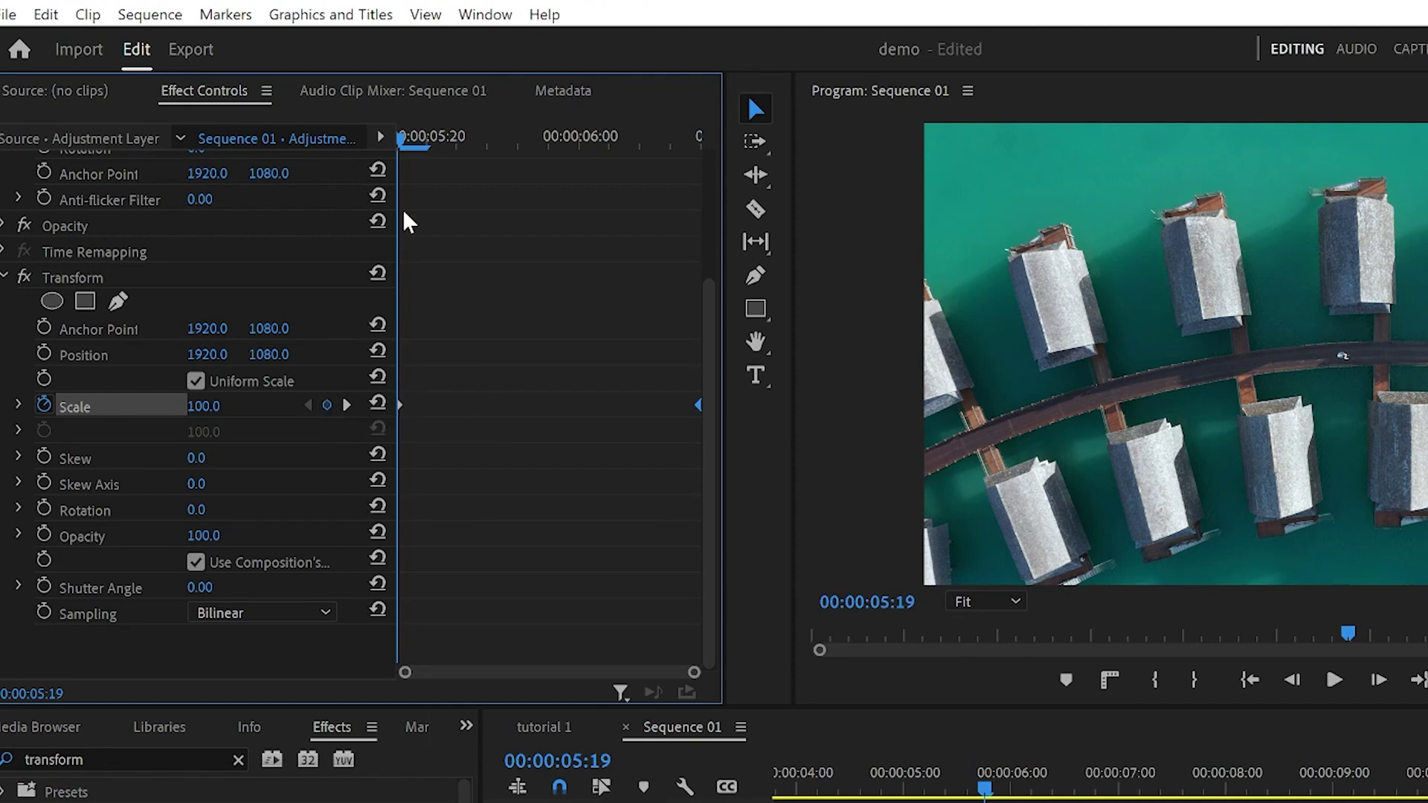
{"action": "left_click_drag", "start_coordinate": [402, 143], "coordinate": [547, 189]}
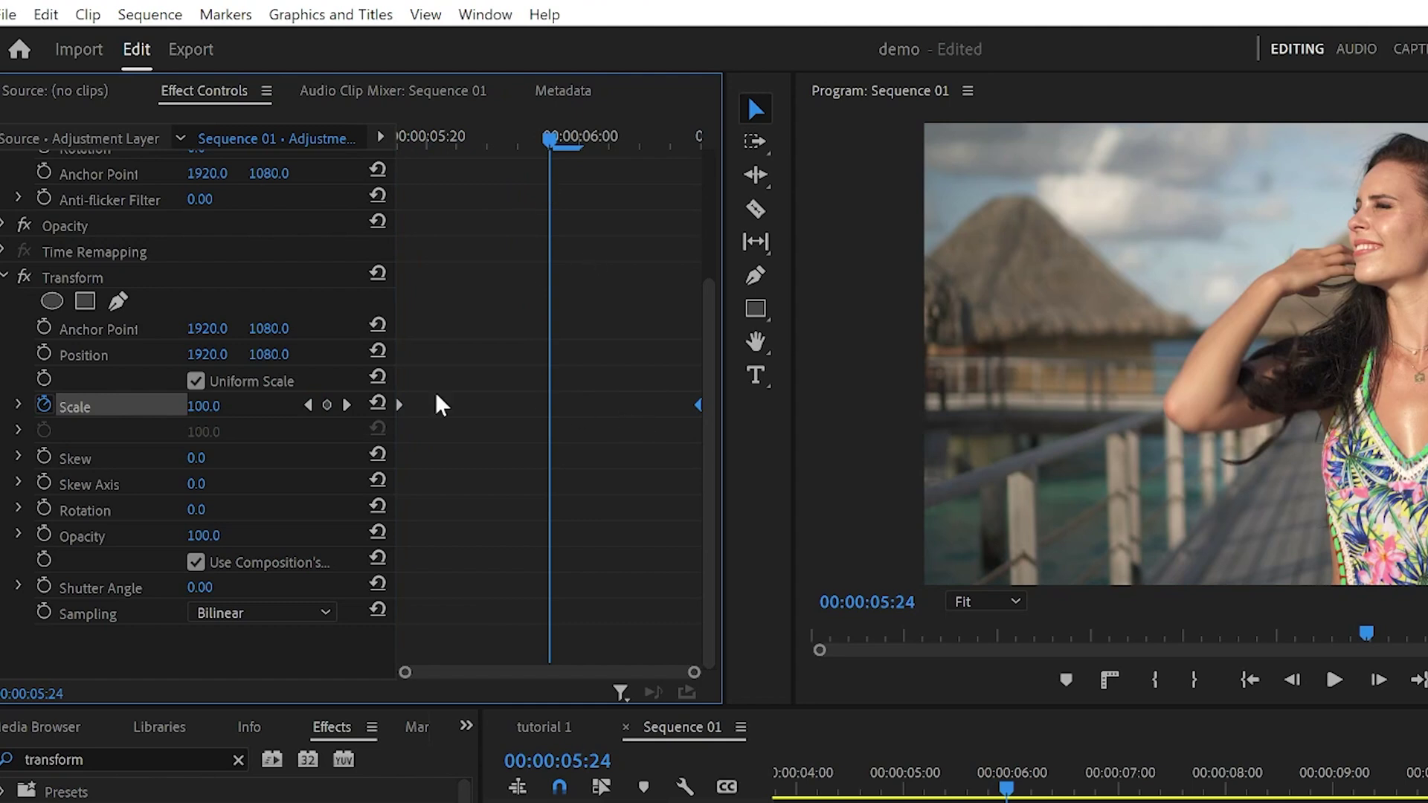
{"action": "left_click", "coordinate": [221, 403]}
{"action": "type", "text": "300"}
{"action": "key", "text": "Return"}
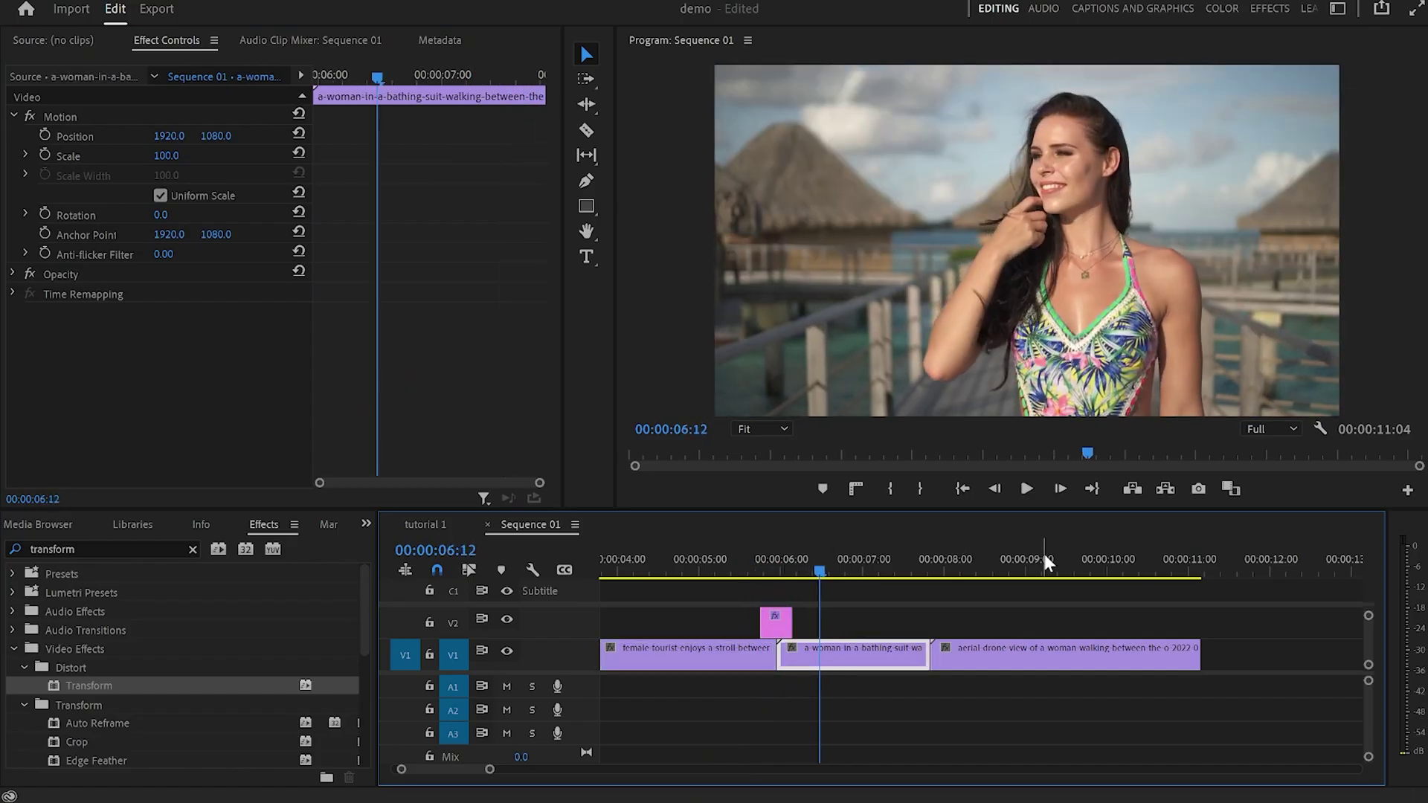
{"action": "left_click_drag", "start_coordinate": [820, 569], "coordinate": [771, 571]}
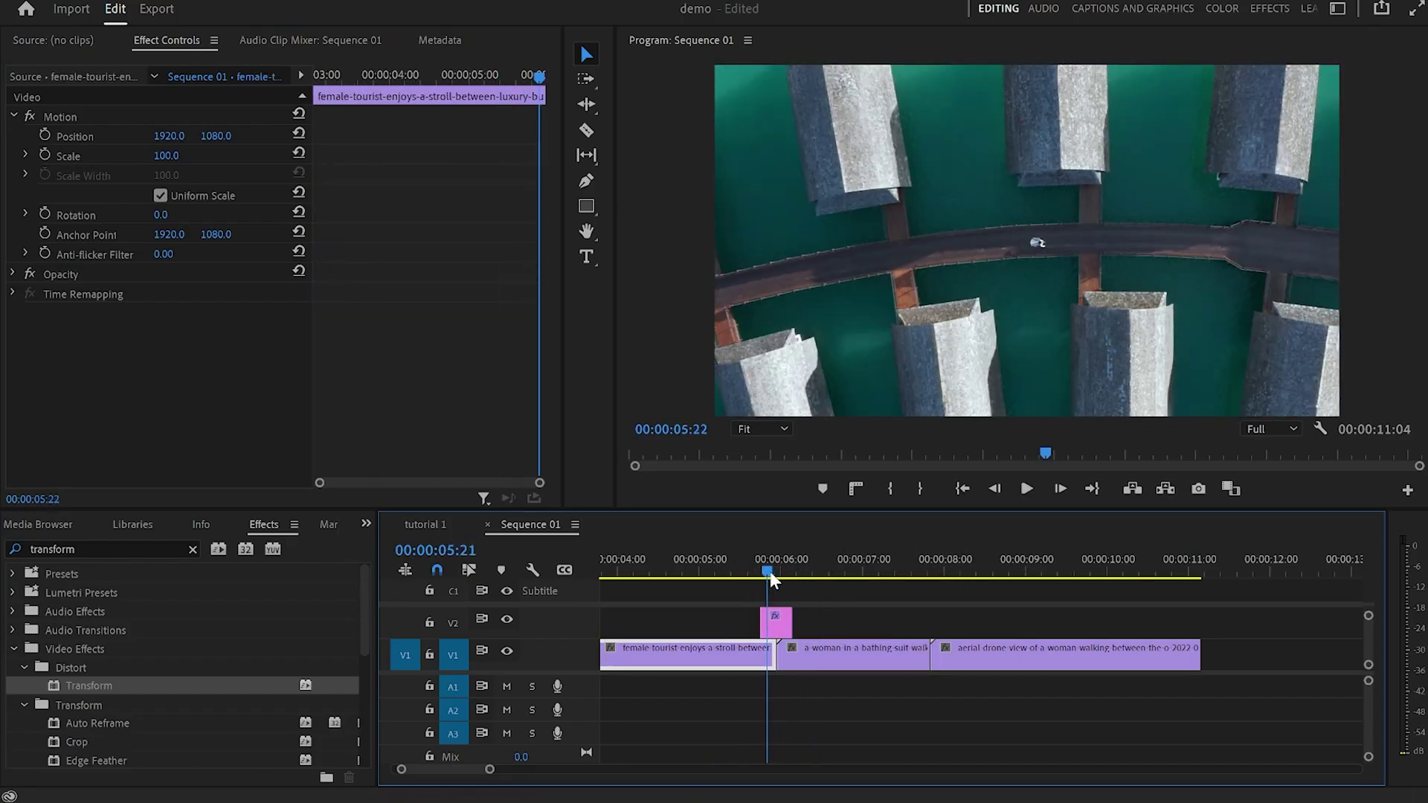
{"action": "left_click", "coordinate": [775, 622]}
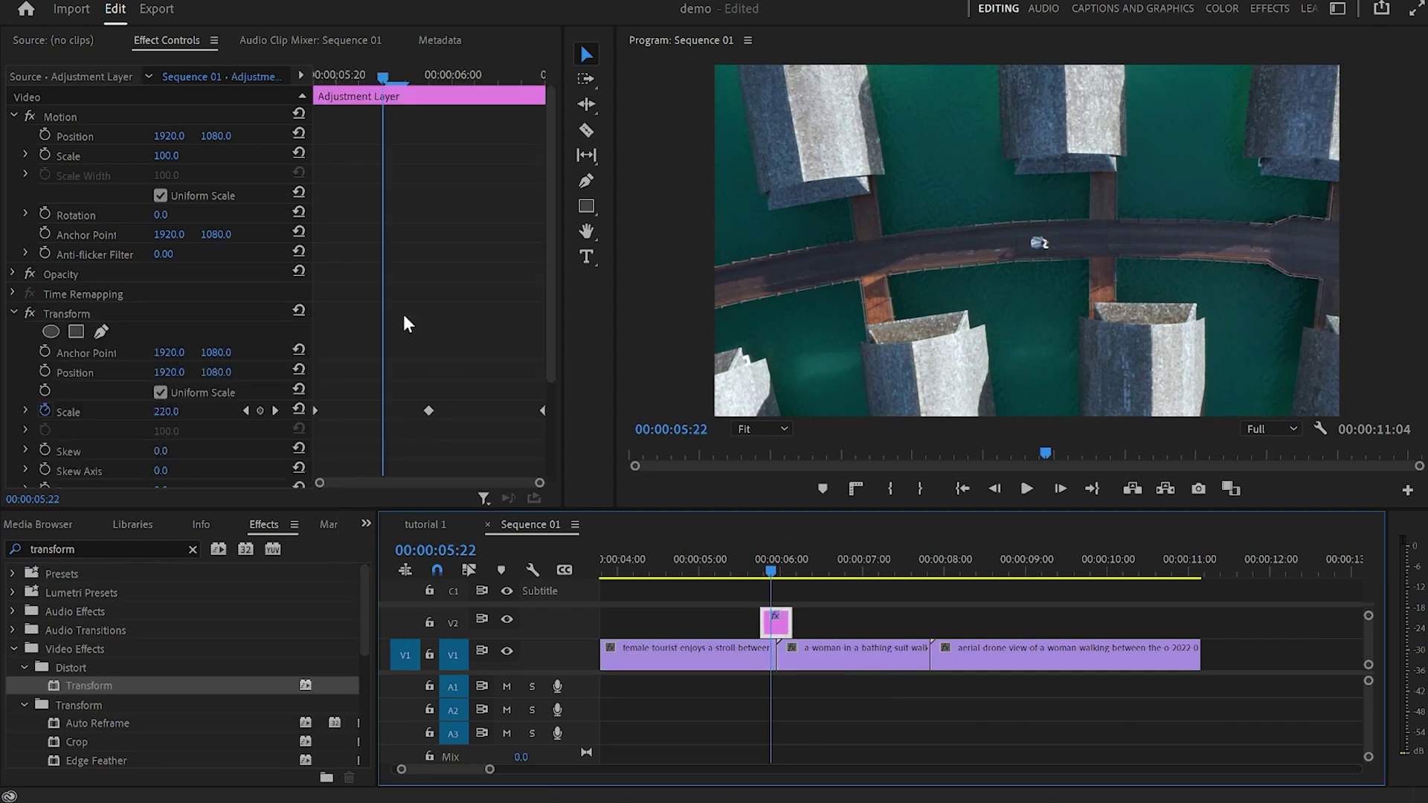
{"action": "scroll", "coordinate": [400, 320], "scroll_direction": "down", "scroll_amount": 3}
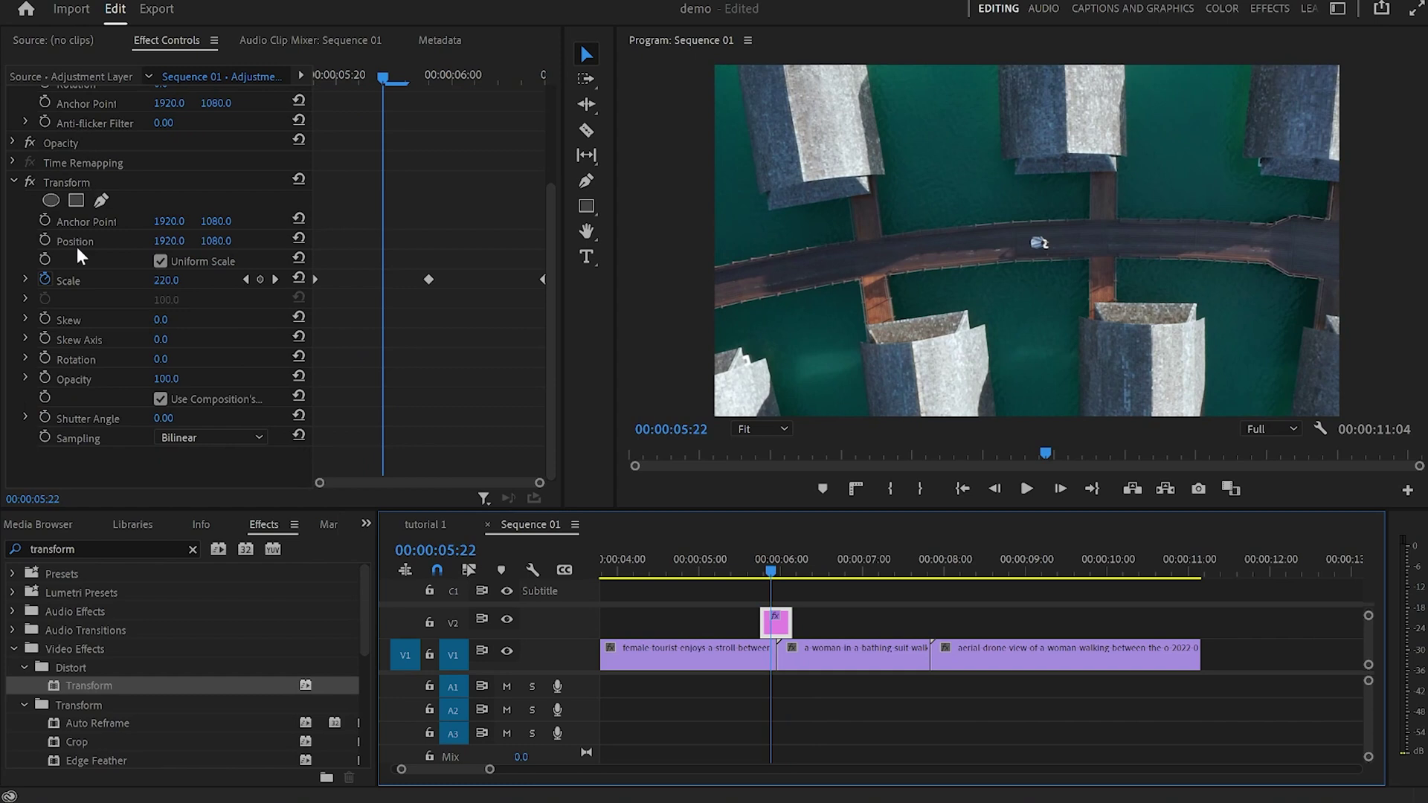
- Uncheck 'Use Composition's Shutter Angle' and set the Transform Shutter Angle to 360
{"action": "left_click", "coordinate": [160, 399]}
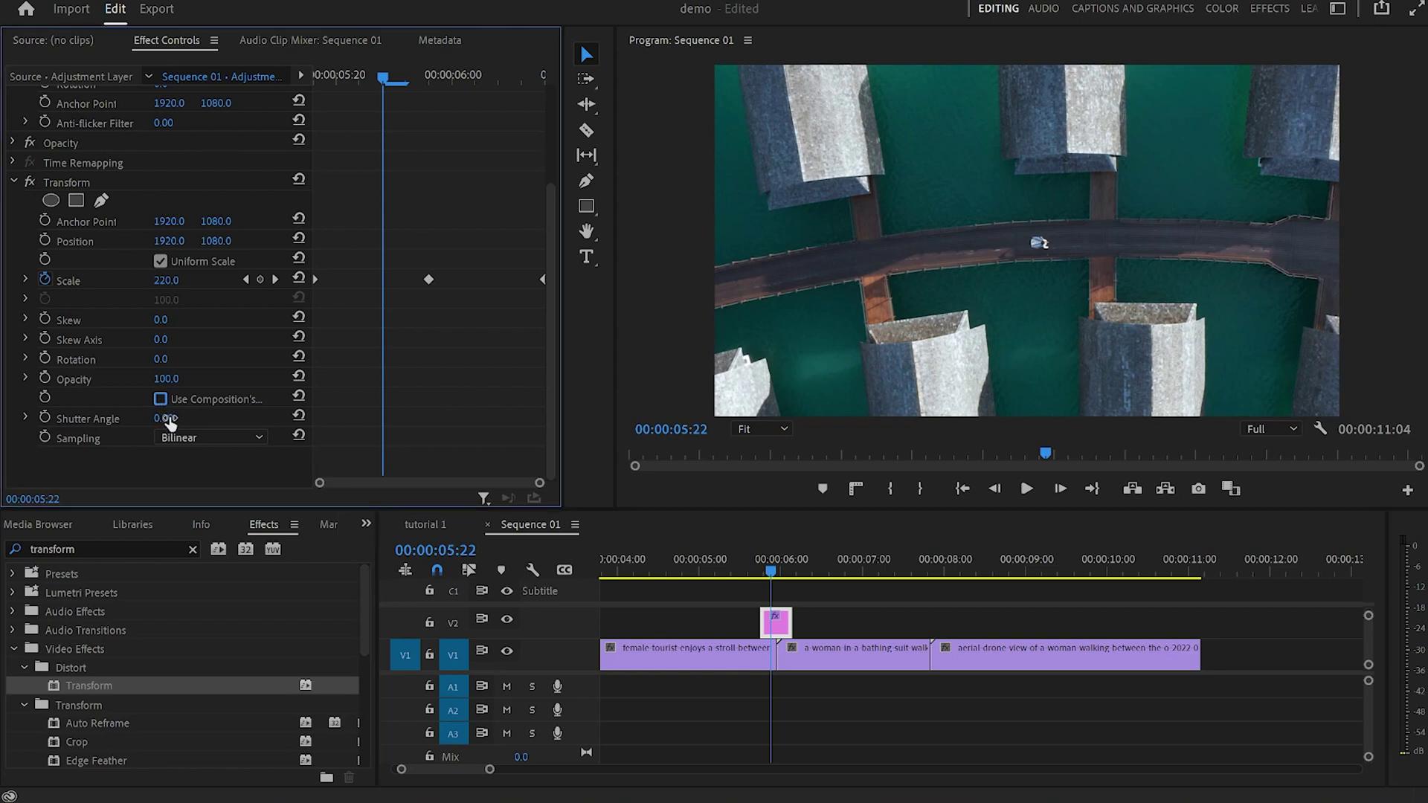
{"action": "left_click", "coordinate": [177, 416]}
{"action": "type", "text": "360"}
{"action": "key", "text": "Return"}
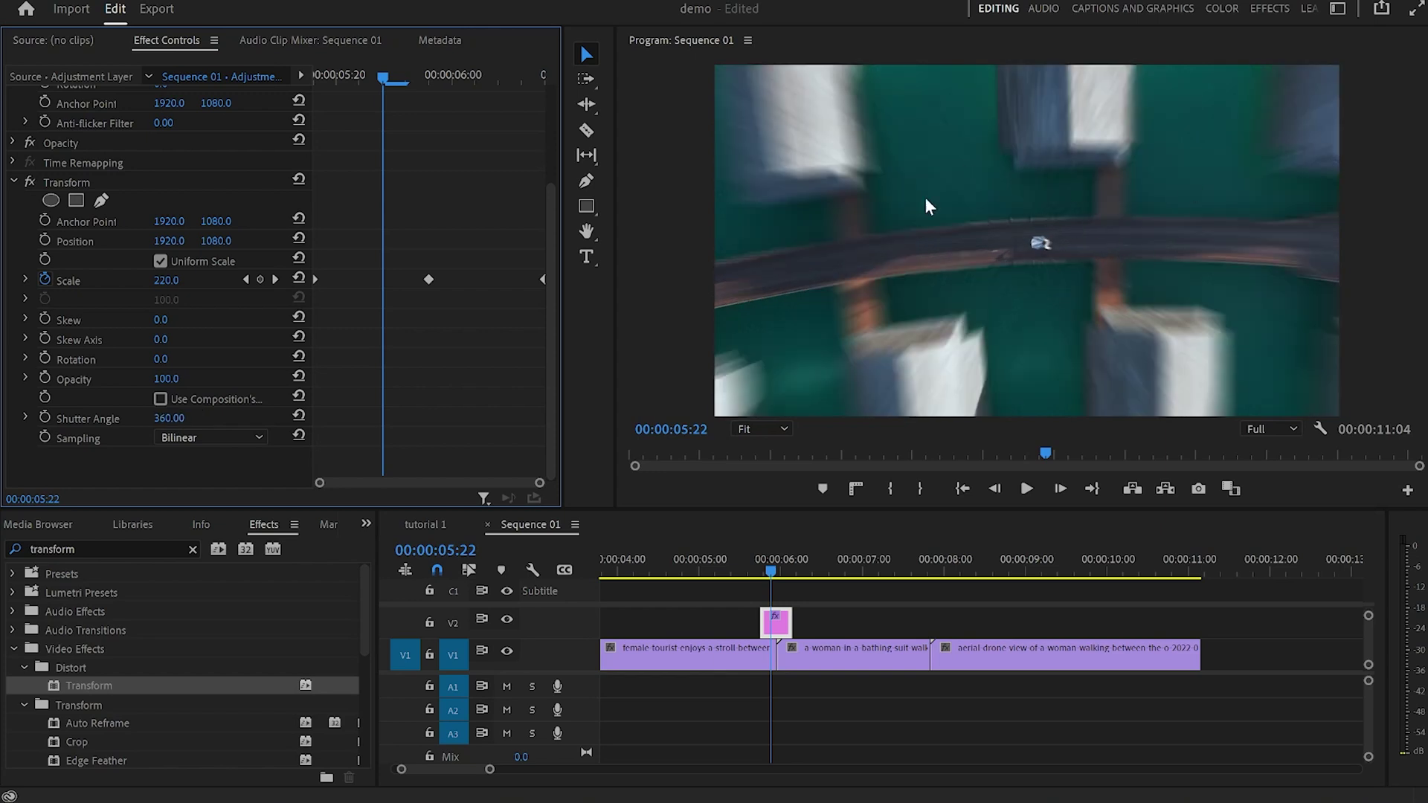
{"action": "scroll", "coordinate": [466, 376], "scroll_direction": "up", "scroll_amount": 2}
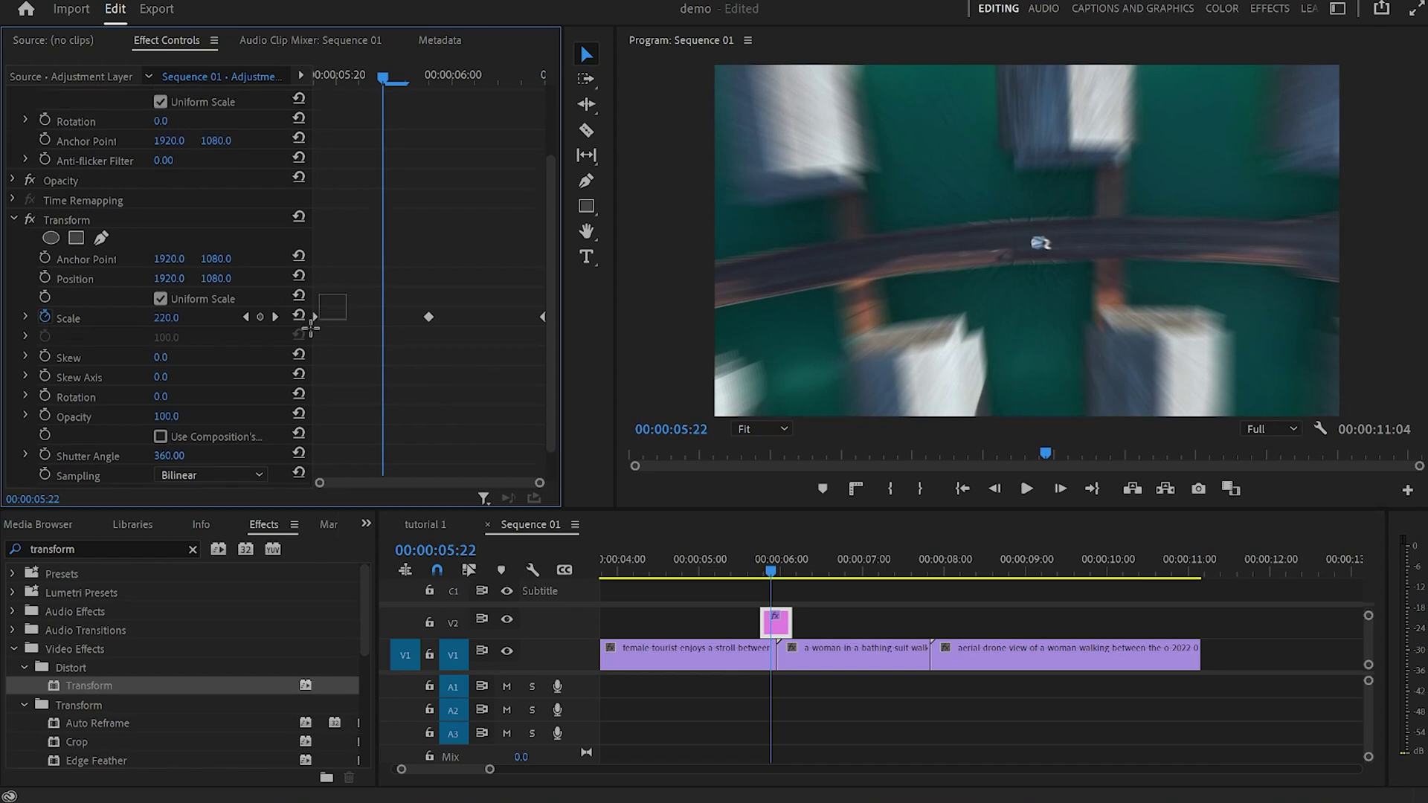
- Set Ease Out on the first Scale keyframe and Ease In on the last, then play the zoom back
{"action": "right_click", "coordinate": [315, 319]}
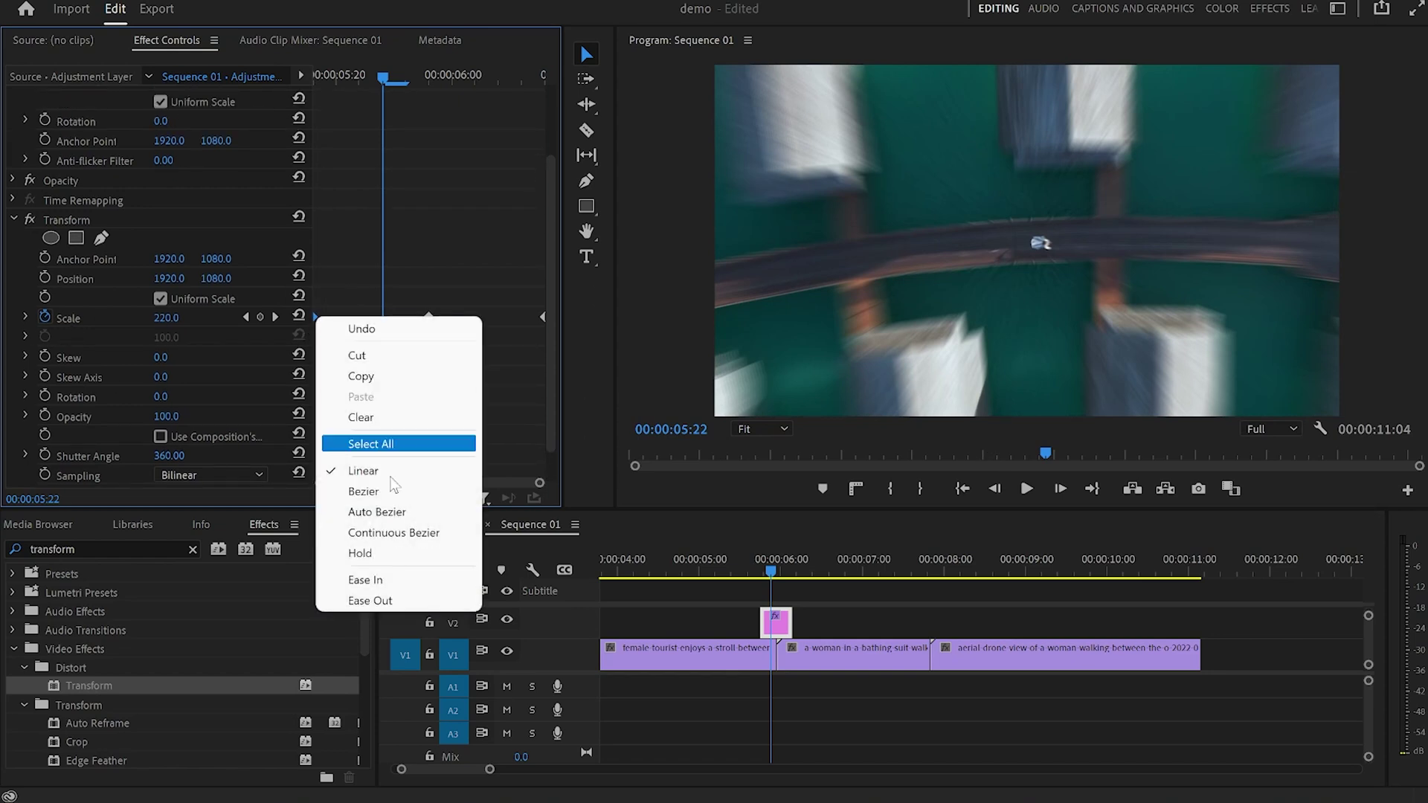
{"action": "left_click", "coordinate": [418, 599]}
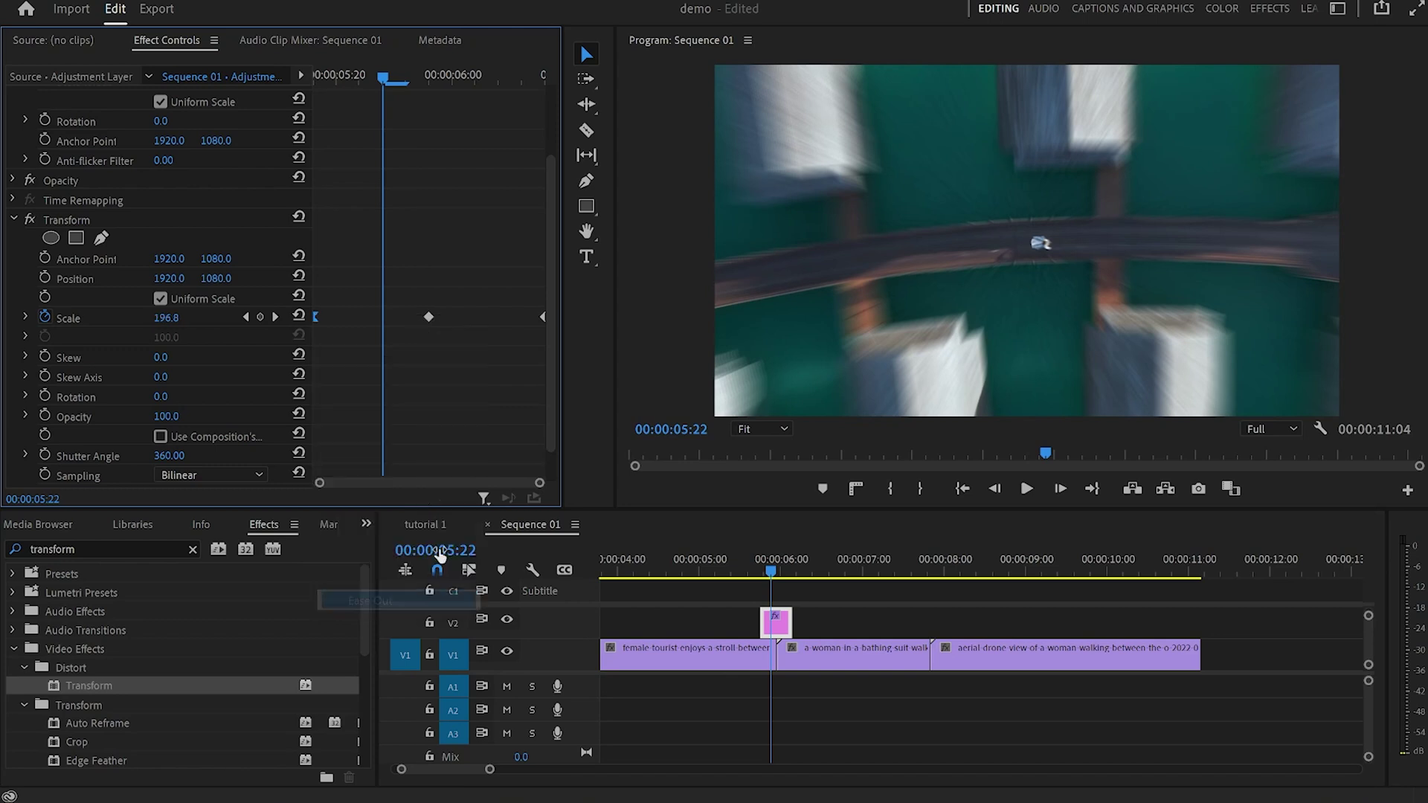
{"action": "right_click", "coordinate": [541, 316]}
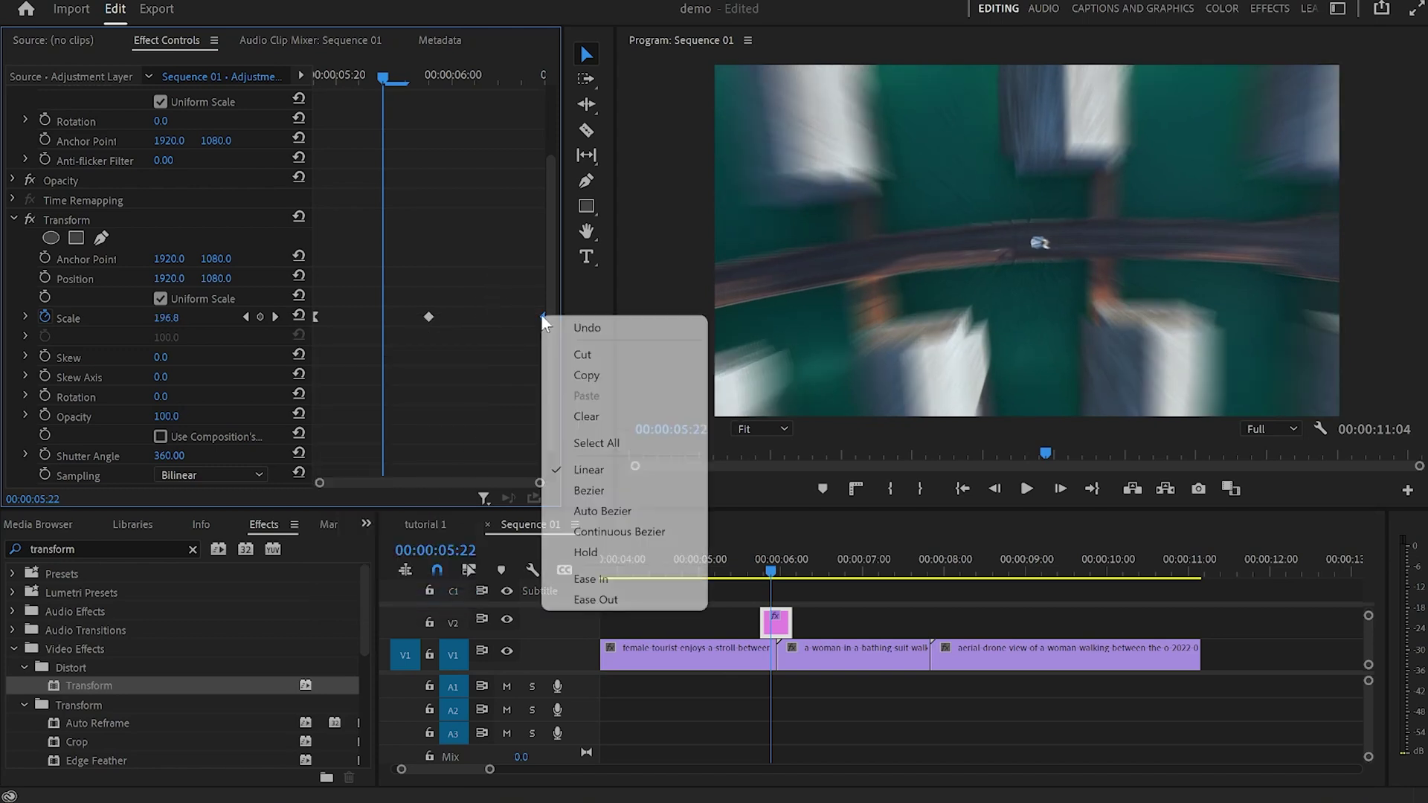
{"action": "left_click", "coordinate": [611, 578]}
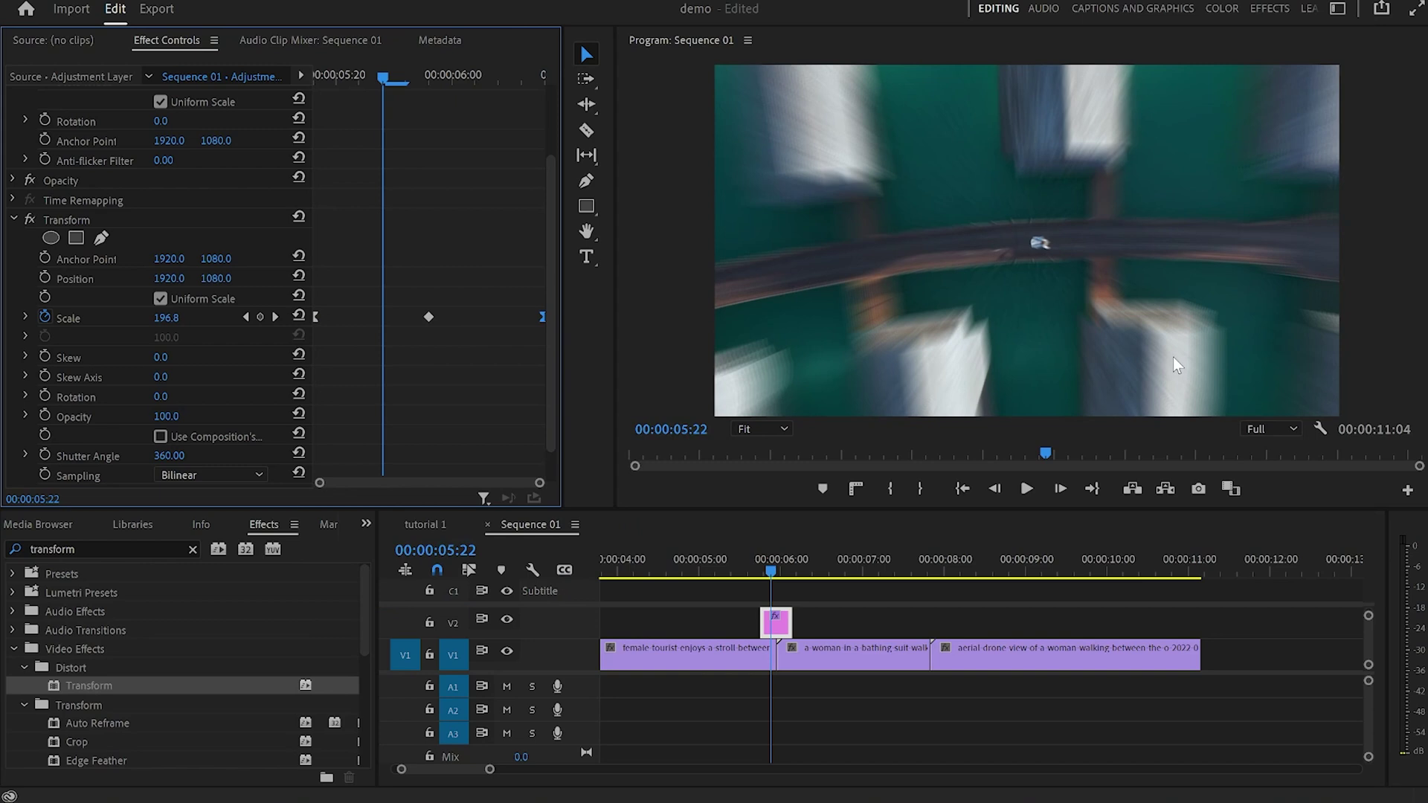
{"action": "left_click", "coordinate": [734, 574]}
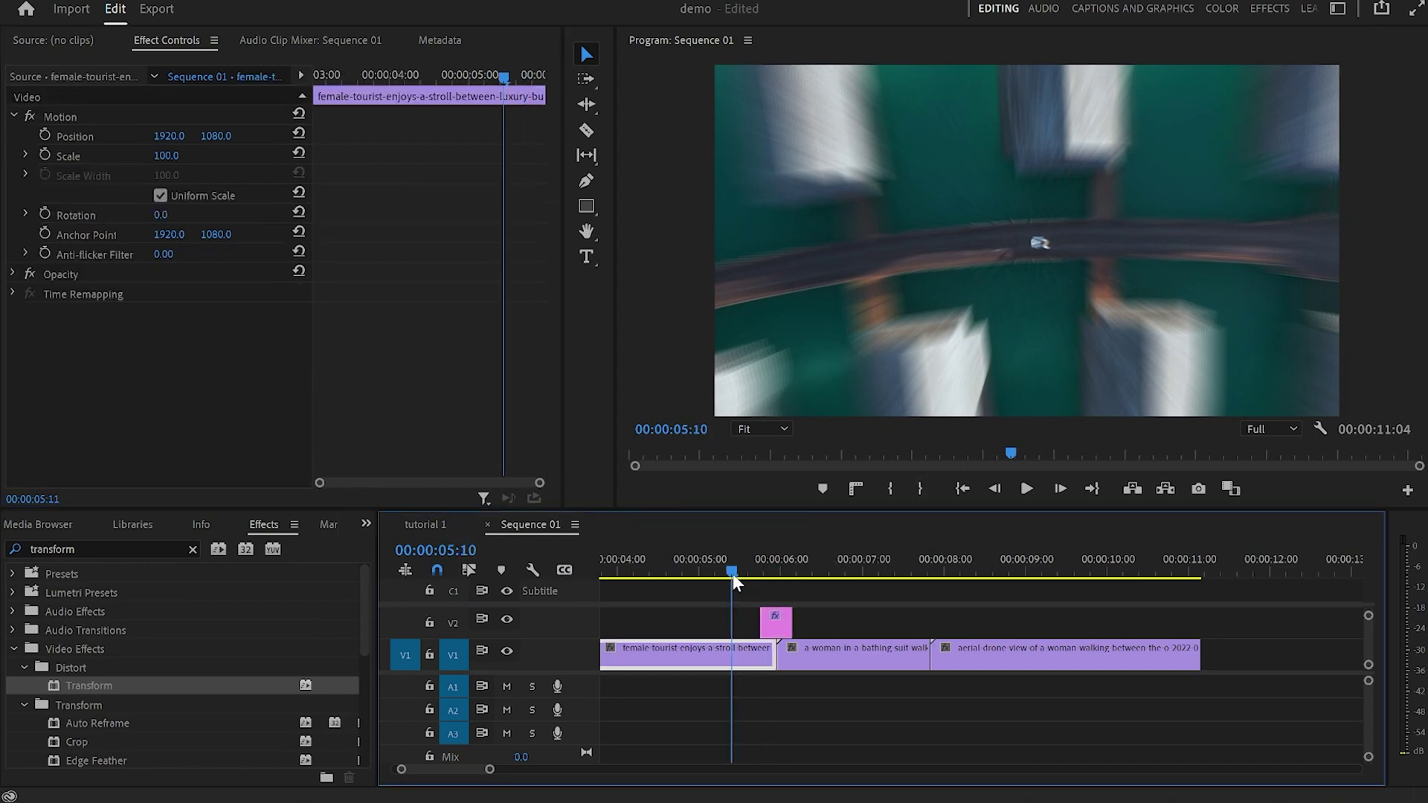
{"action": "key", "text": "space"}
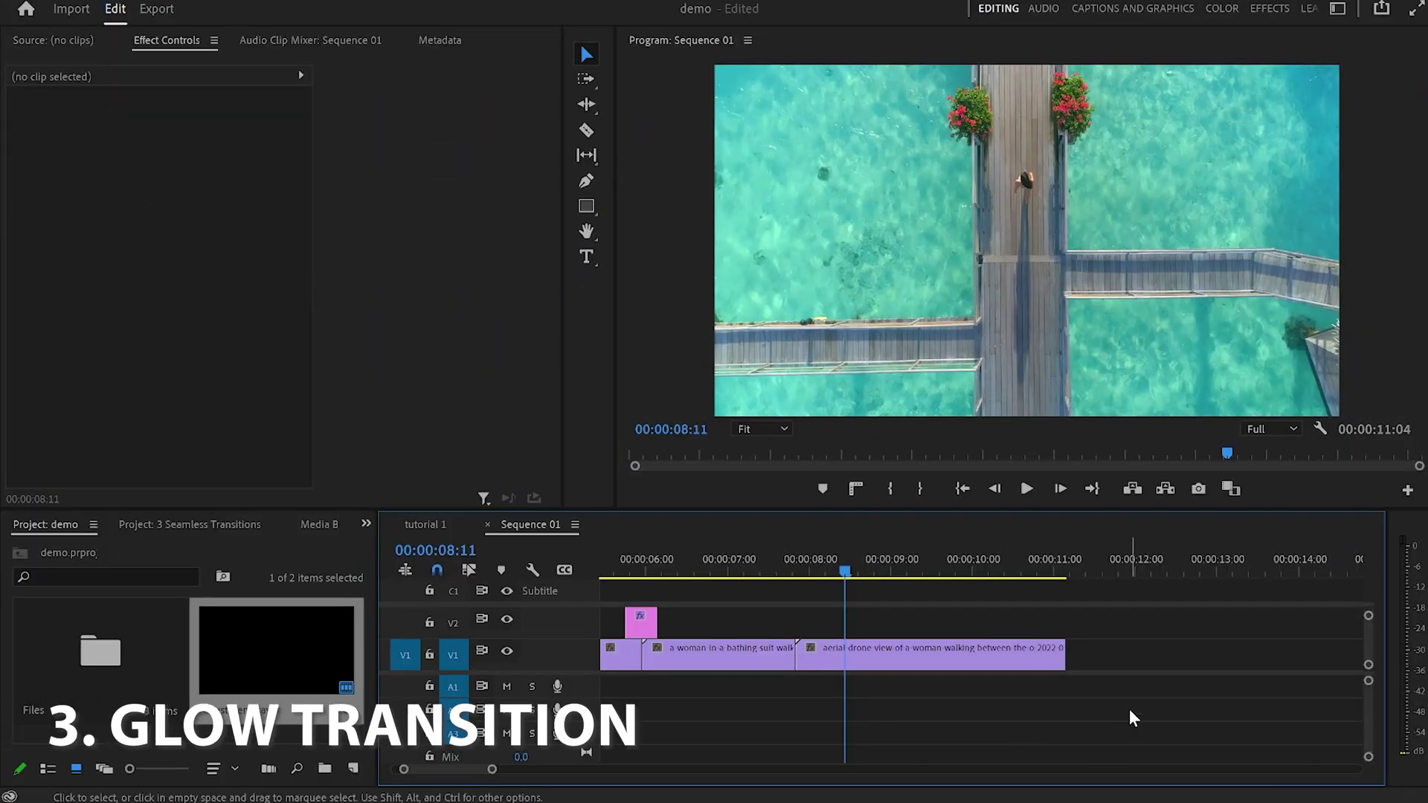
- Drag the Adjustment Layer onto V2 over the cut into the aerial drone clip, spanning about 07:10–12:10
{"action": "left_click_drag", "start_coordinate": [293, 623], "coordinate": [759, 630]}
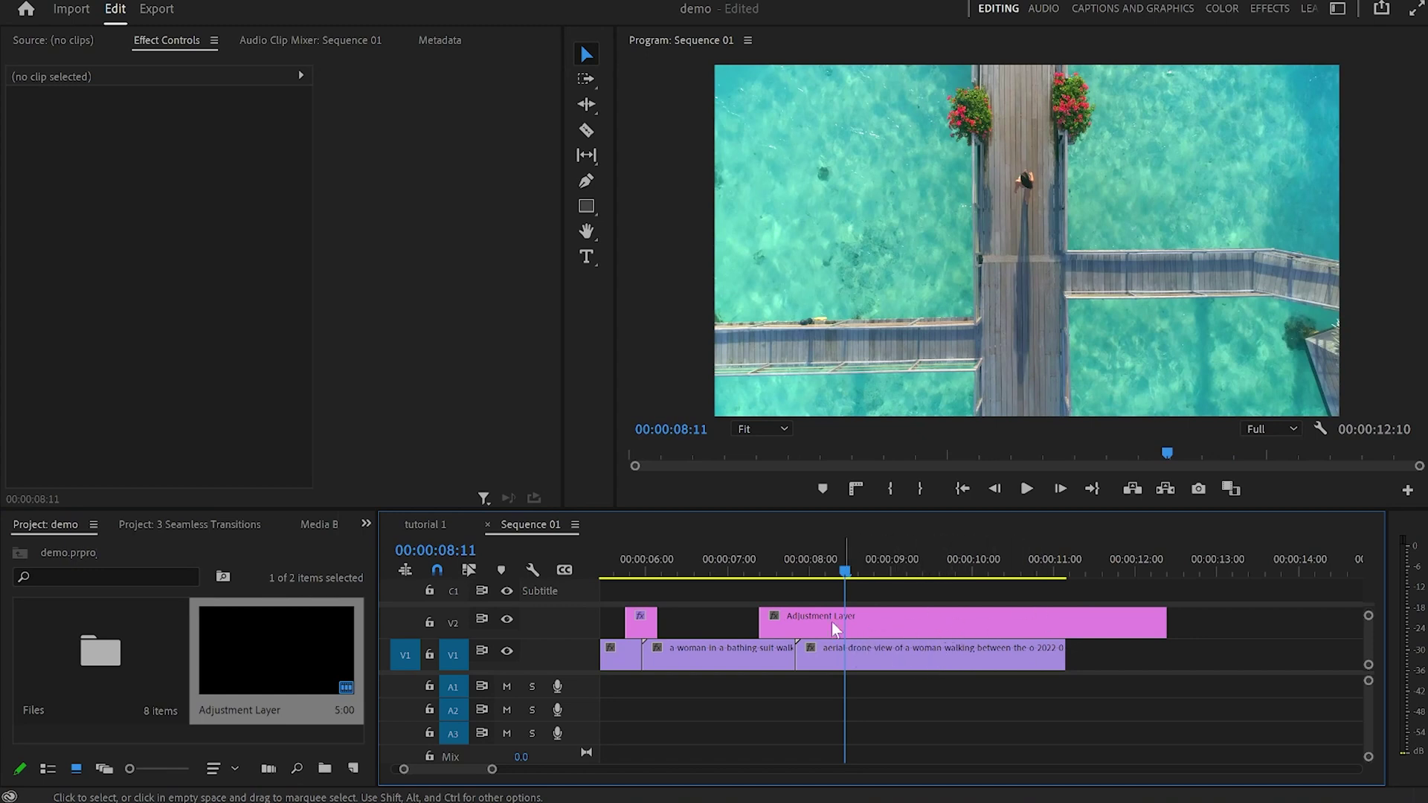
- Search the Effects panel for 'procamp' and drag ProcAmp onto the third adjustment layer
{"action": "left_click", "coordinate": [881, 619]}
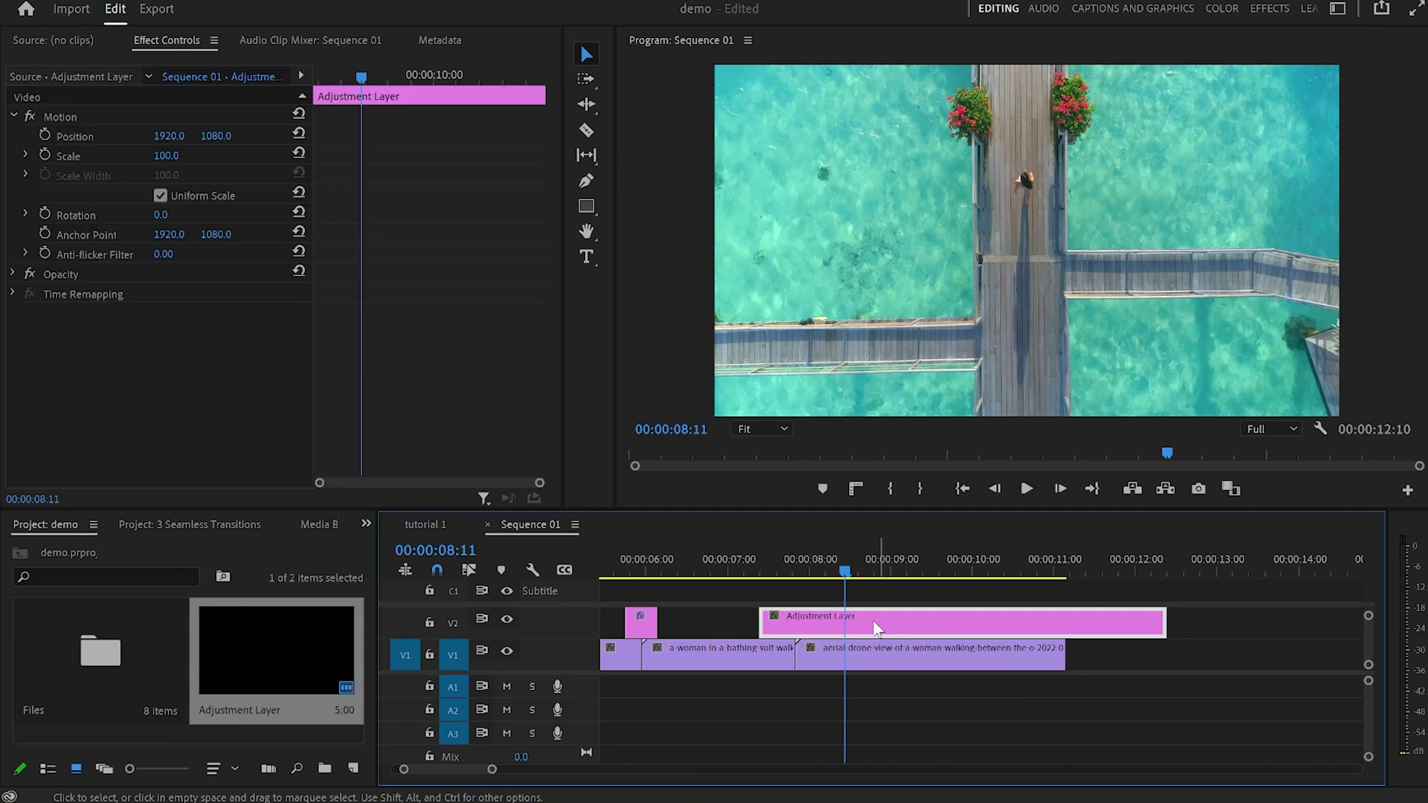
{"action": "left_click", "coordinate": [365, 524]}
{"action": "left_click", "coordinate": [416, 650]}
{"action": "left_click", "coordinate": [146, 548]}
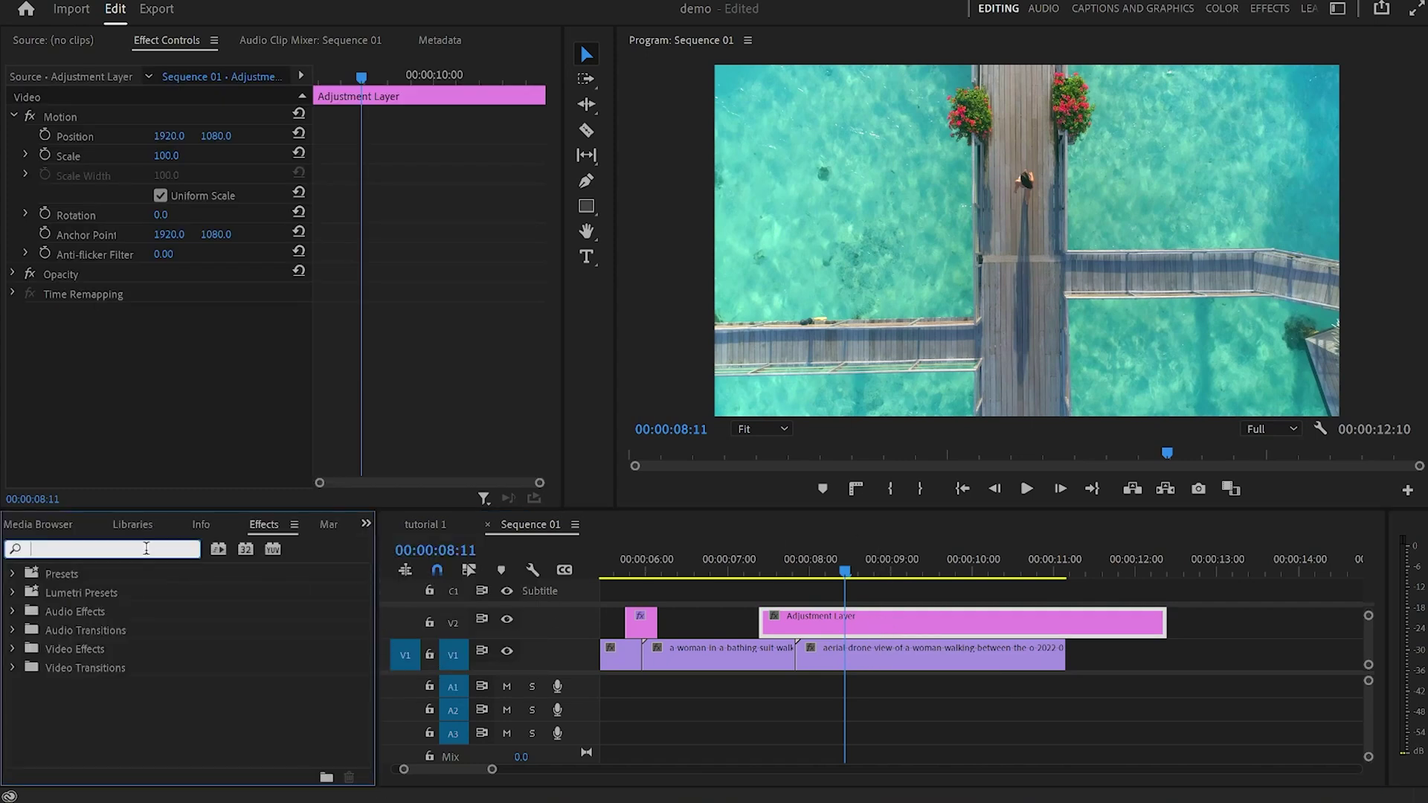
{"action": "type", "text": "procam"}
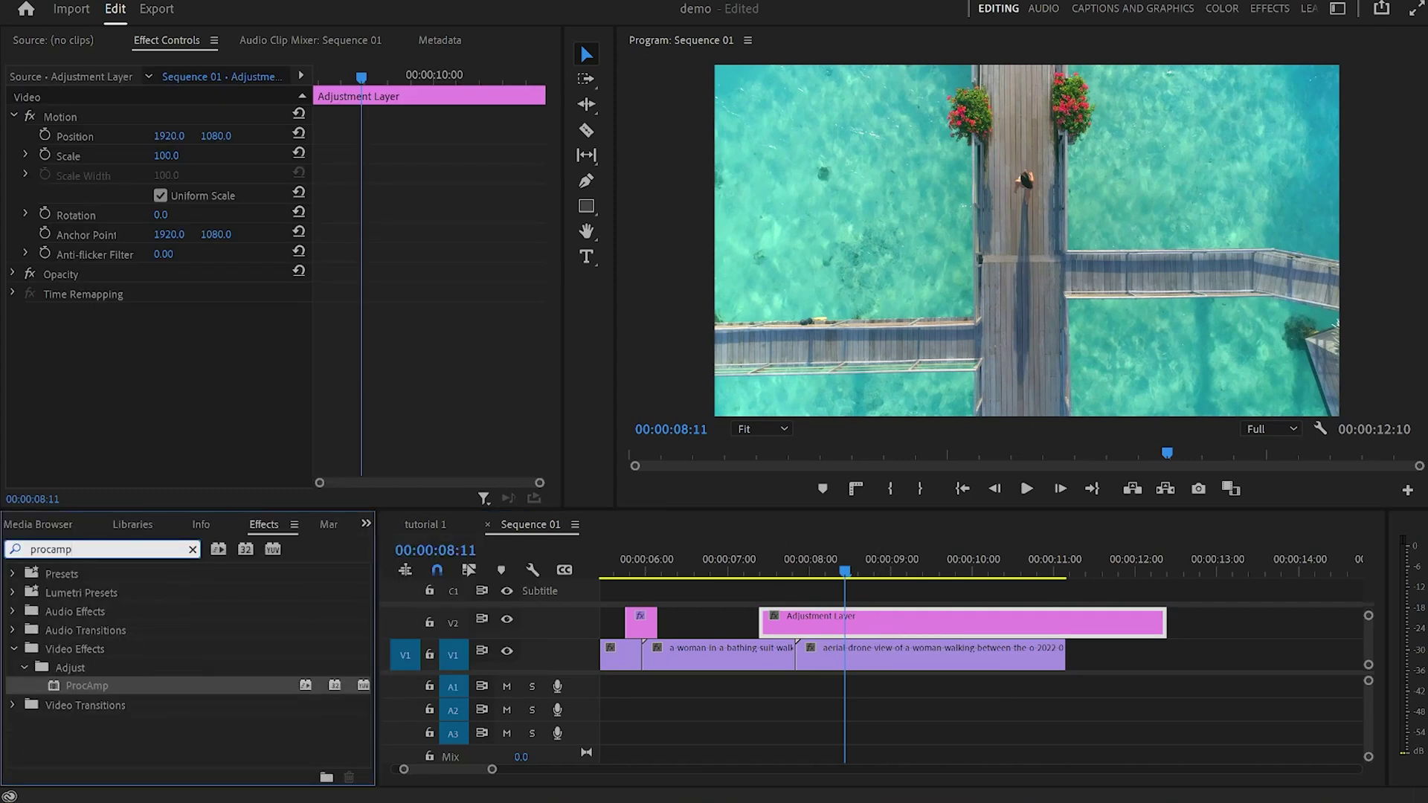
{"action": "type", "text": "p"}
{"action": "left_click_drag", "start_coordinate": [83, 685], "coordinate": [809, 621]}
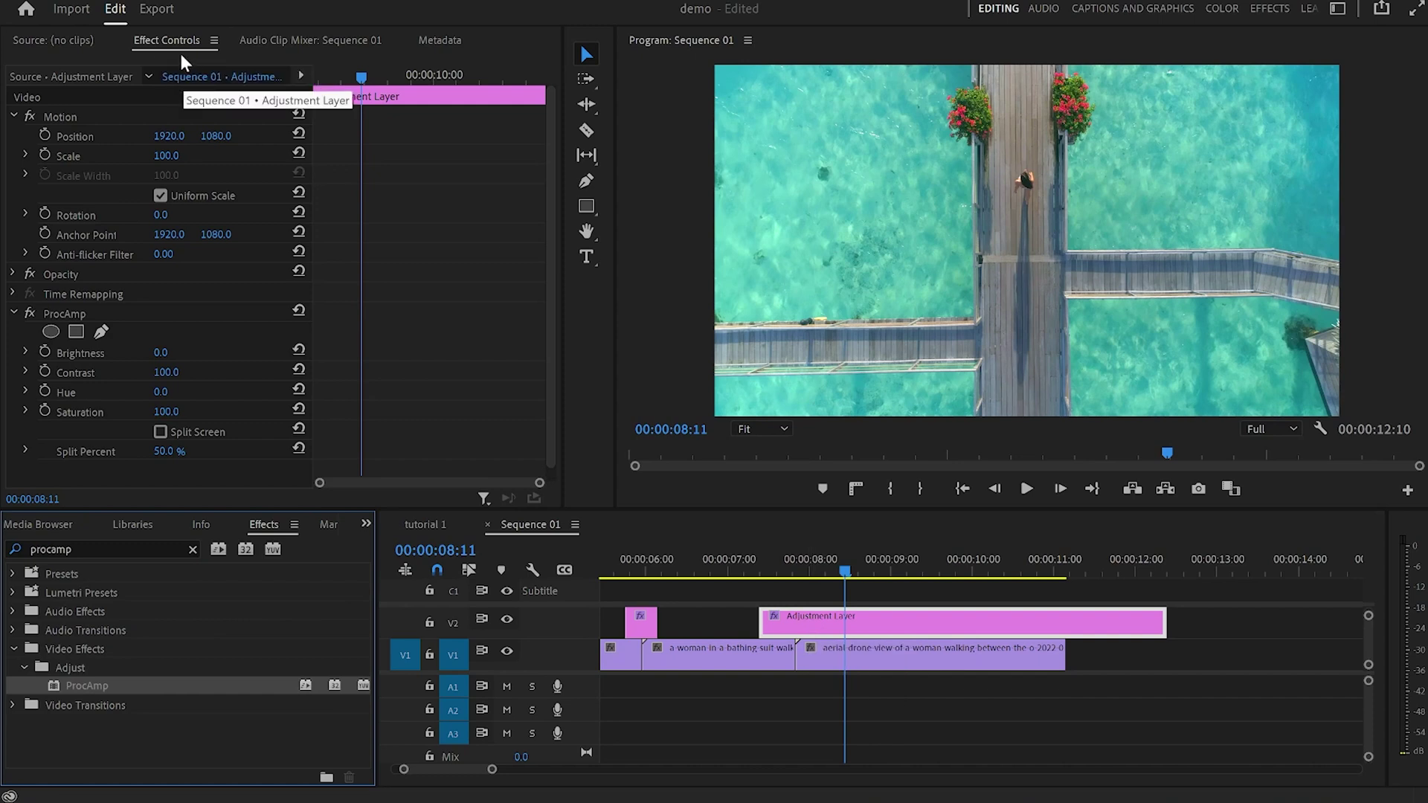
{"action": "scroll", "coordinate": [149, 266], "scroll_direction": "down", "scroll_amount": 1}
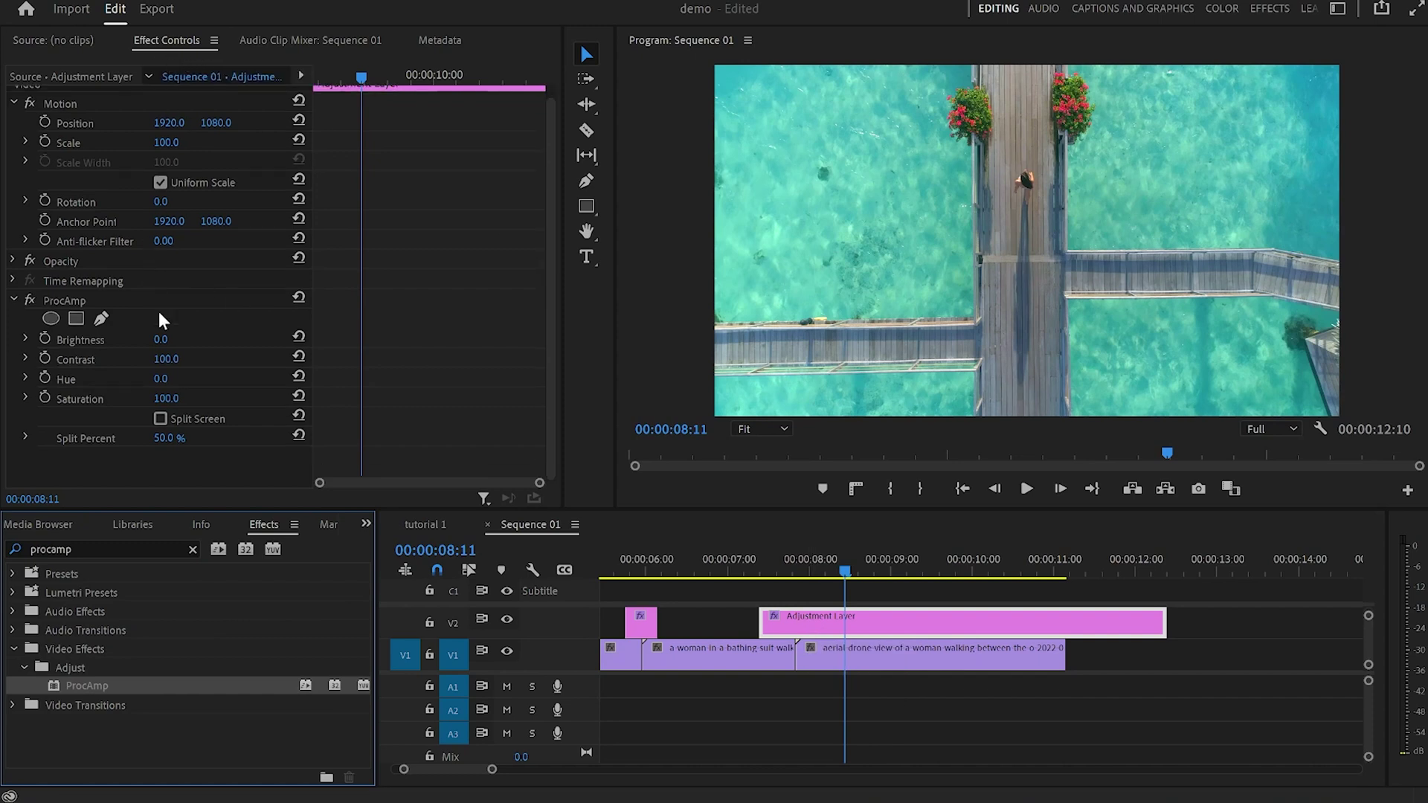
- Keyframe ProcAmp Brightness at 0 at the adjustment layer's start and near its end
{"action": "left_click", "coordinate": [45, 339]}
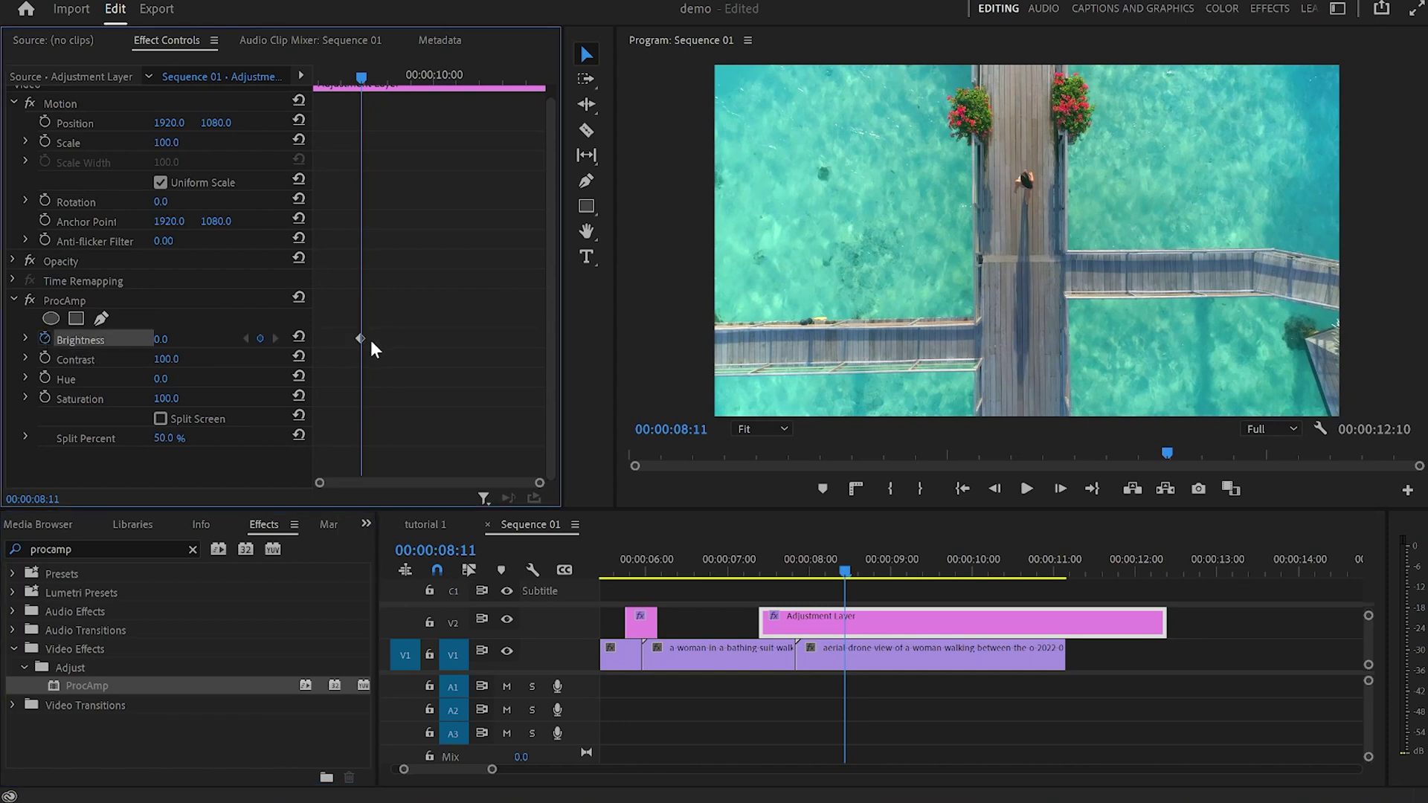
{"action": "left_click_drag", "start_coordinate": [359, 338], "coordinate": [322, 340]}
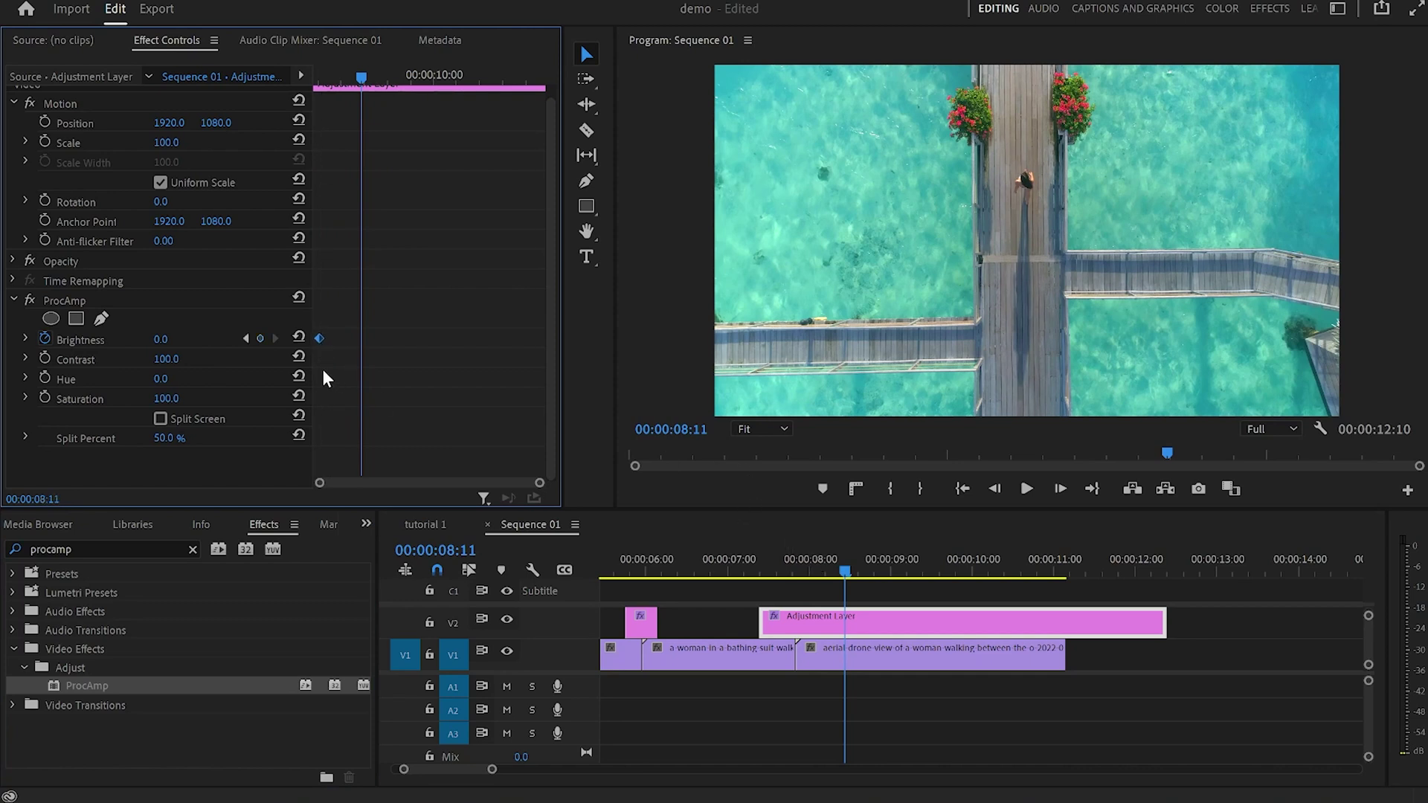
{"action": "left_click", "coordinate": [262, 338]}
{"action": "left_click_drag", "start_coordinate": [362, 338], "coordinate": [482, 345]}
- At 00:00:07:21, raise Brightness to 83 so the frame glows nearly white
{"action": "left_click", "coordinate": [821, 573]}
{"action": "left_click_drag", "start_coordinate": [822, 573], "coordinate": [797, 574]}
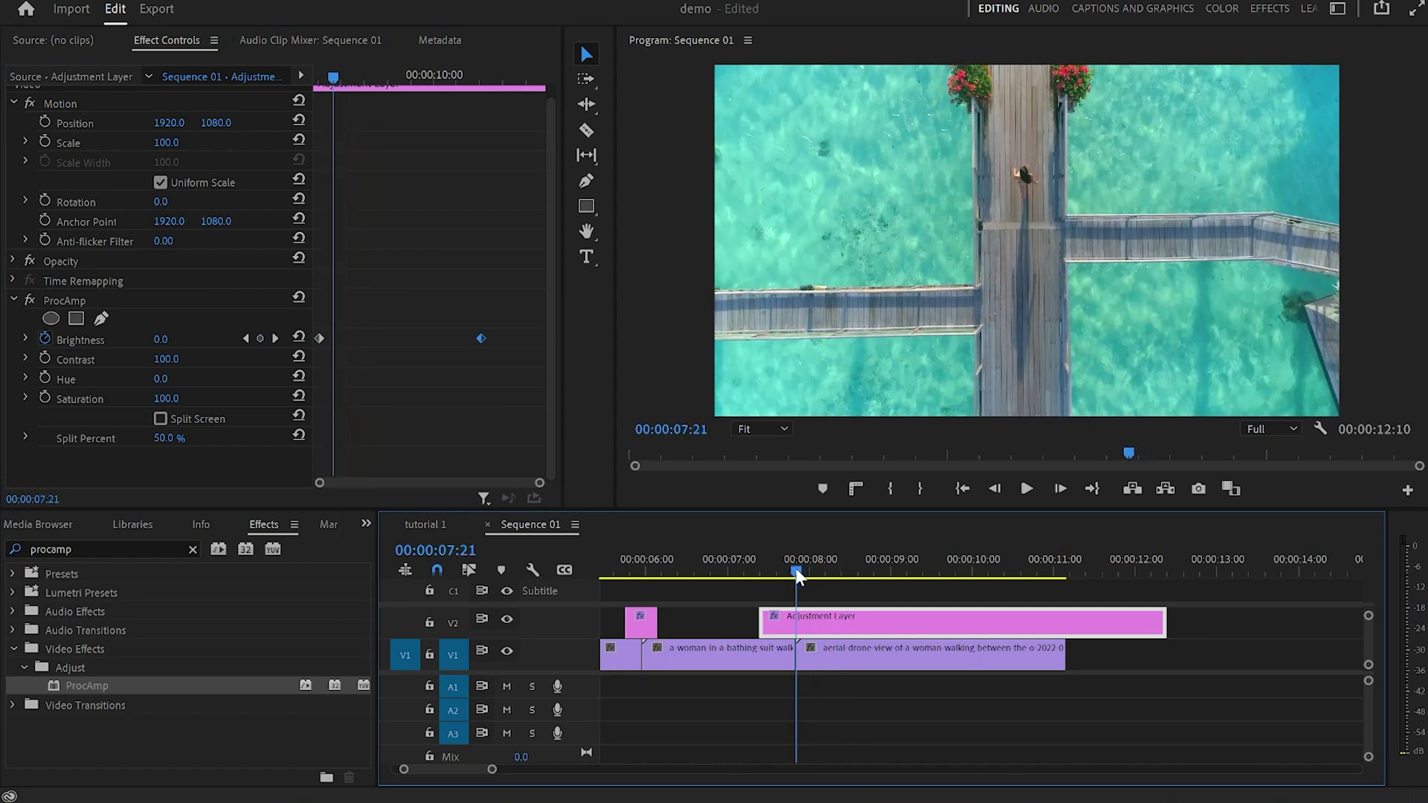
{"action": "left_click", "coordinate": [163, 341]}
{"action": "type", "text": "31"}
{"action": "key", "text": "Return"}
{"action": "left_click_drag", "start_coordinate": [162, 339], "coordinate": [205, 339]}
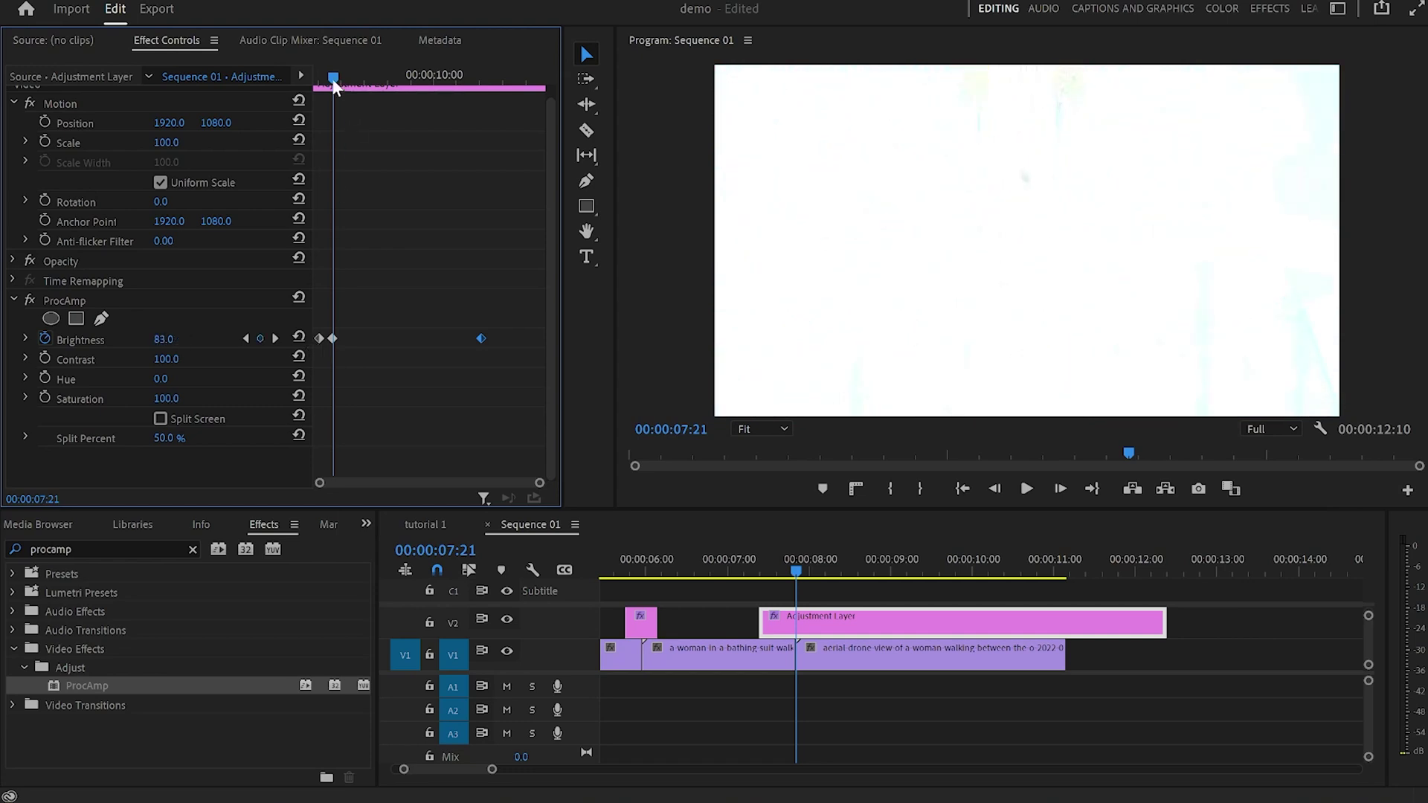
- Play the glow transition from the adjustment layer's start to preview it
{"action": "left_click_drag", "start_coordinate": [330, 78], "coordinate": [271, 89]}
{"action": "key", "text": "space"}
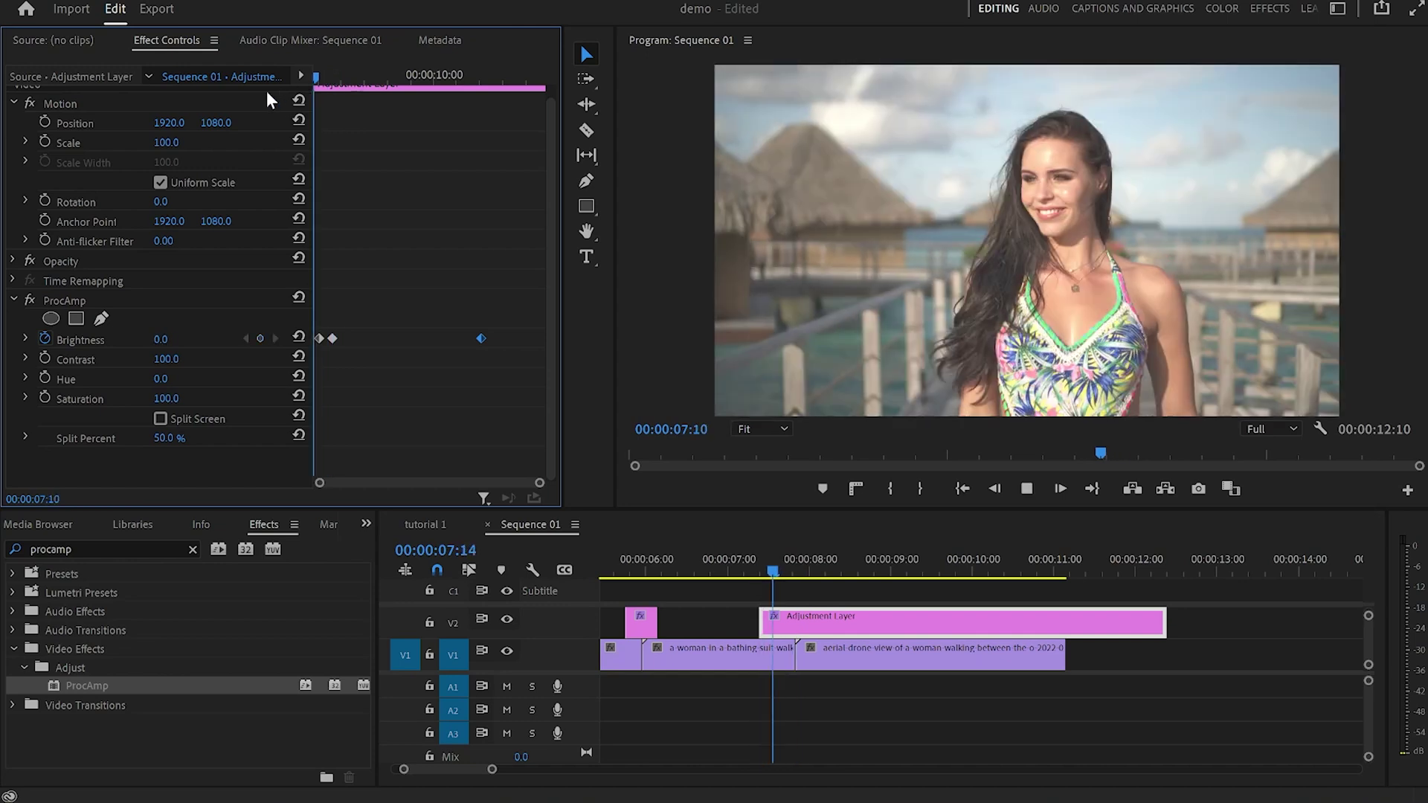
{"action": "key", "text": "space"}
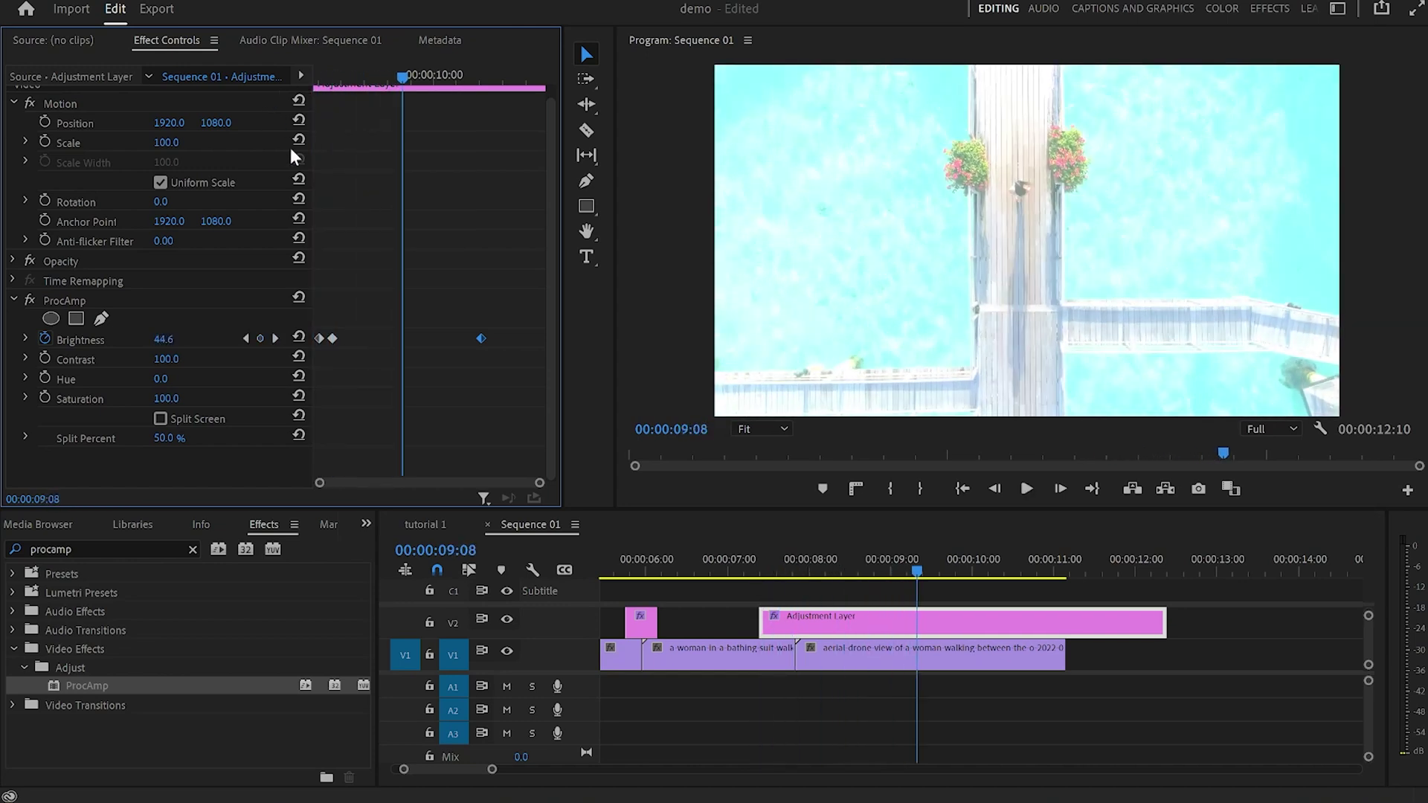
- Retime the last Brightness keyframe to 00:00:11:03 to lengthen the fade back to normal
{"action": "left_click_drag", "start_coordinate": [480, 337], "coordinate": [317, 337]}
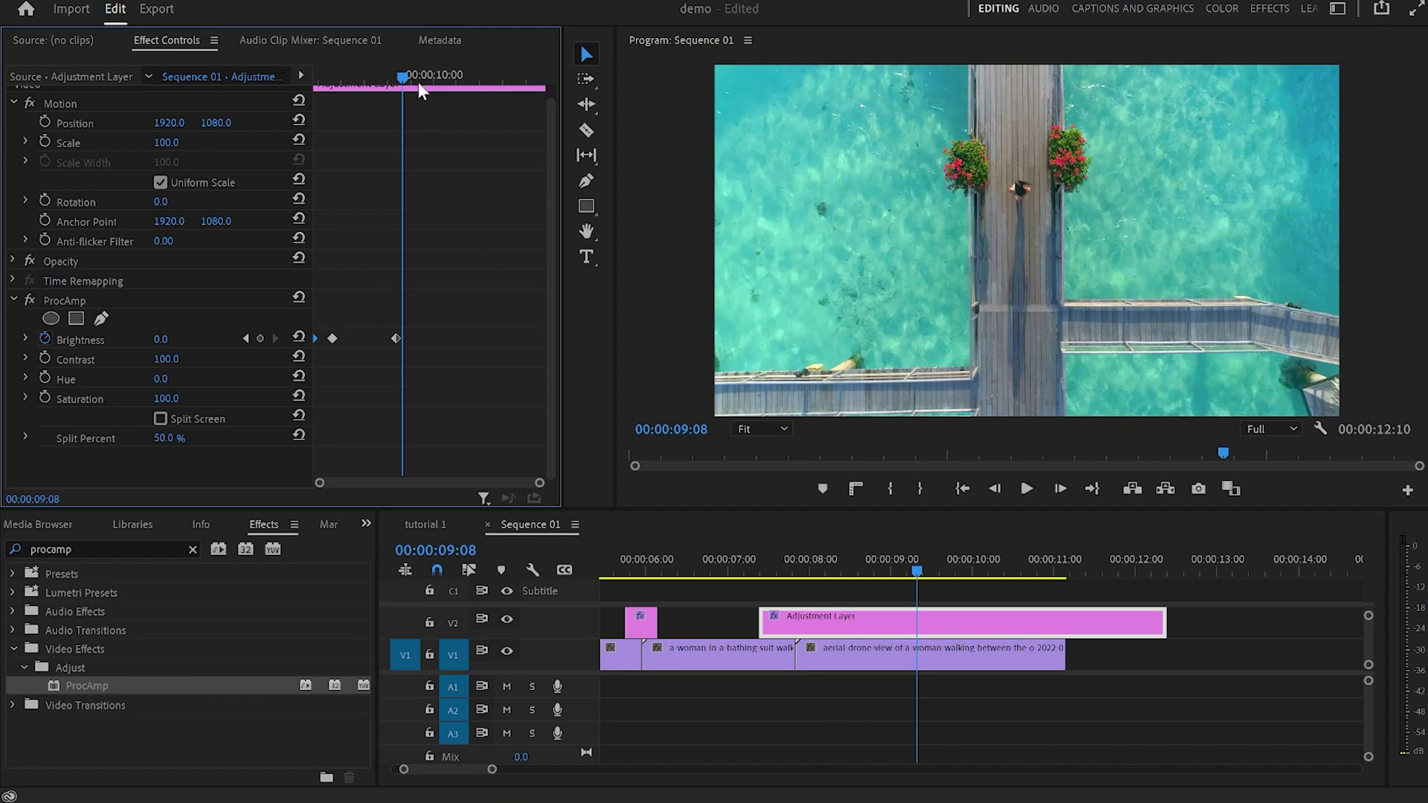
{"action": "left_click_drag", "start_coordinate": [401, 82], "coordinate": [186, 110]}
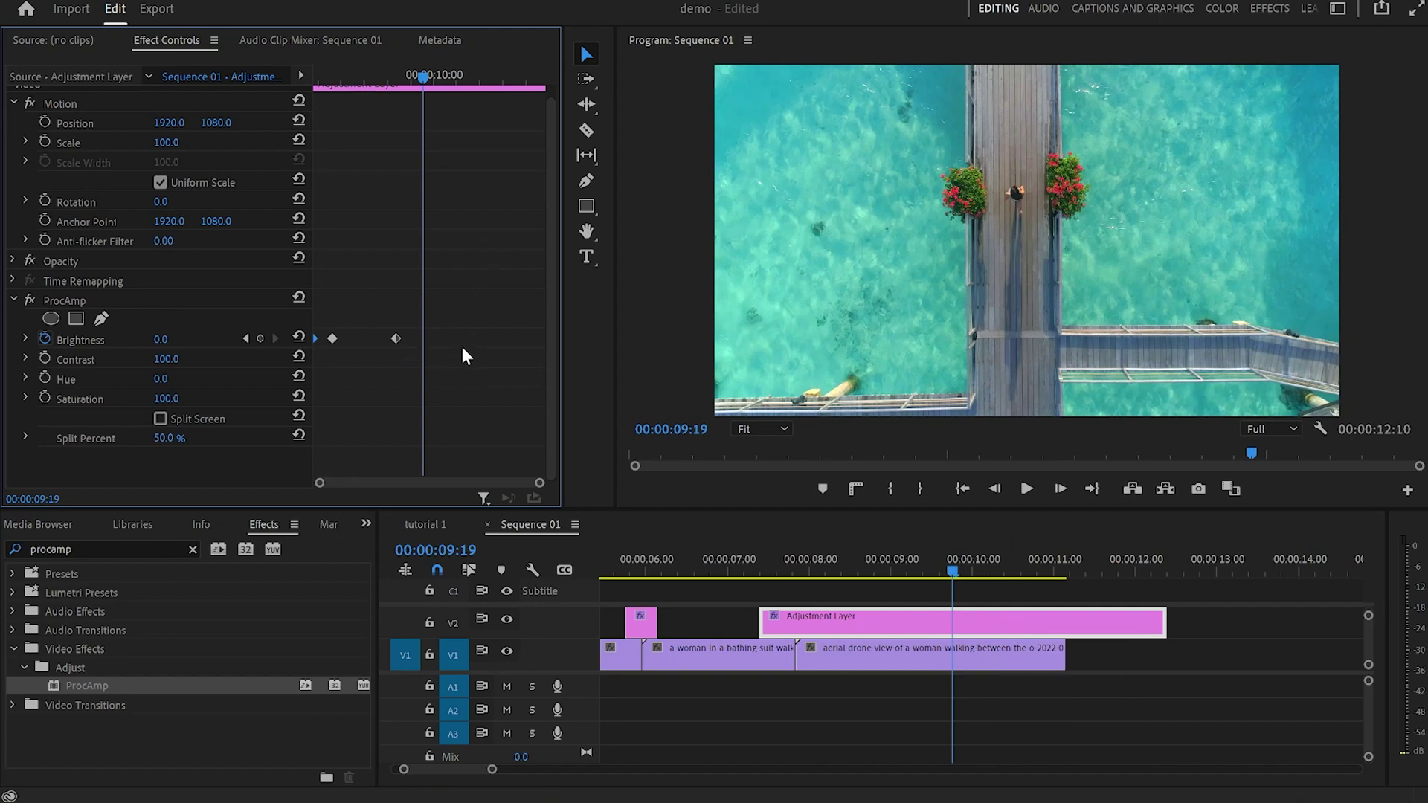
{"action": "left_click_drag", "start_coordinate": [394, 339], "coordinate": [485, 342]}
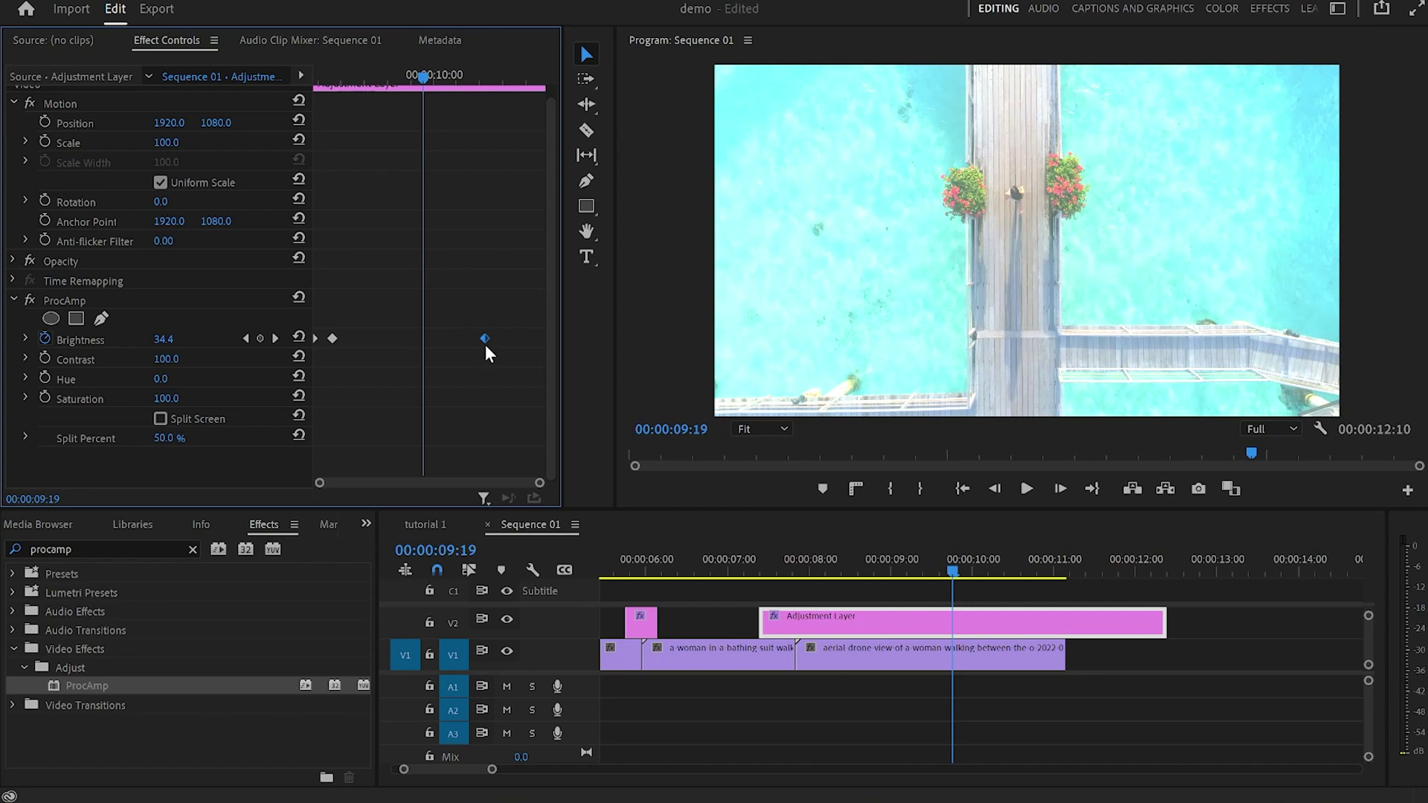